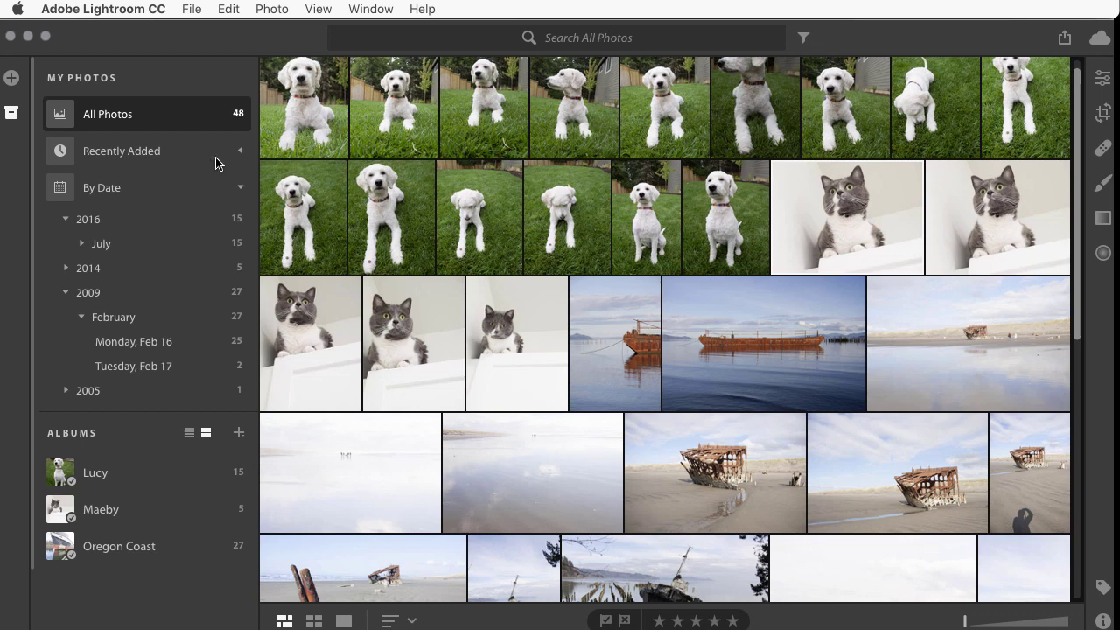
Review the local storage preferences without changes, then expand July 2016 to list its days.
click(124, 12)
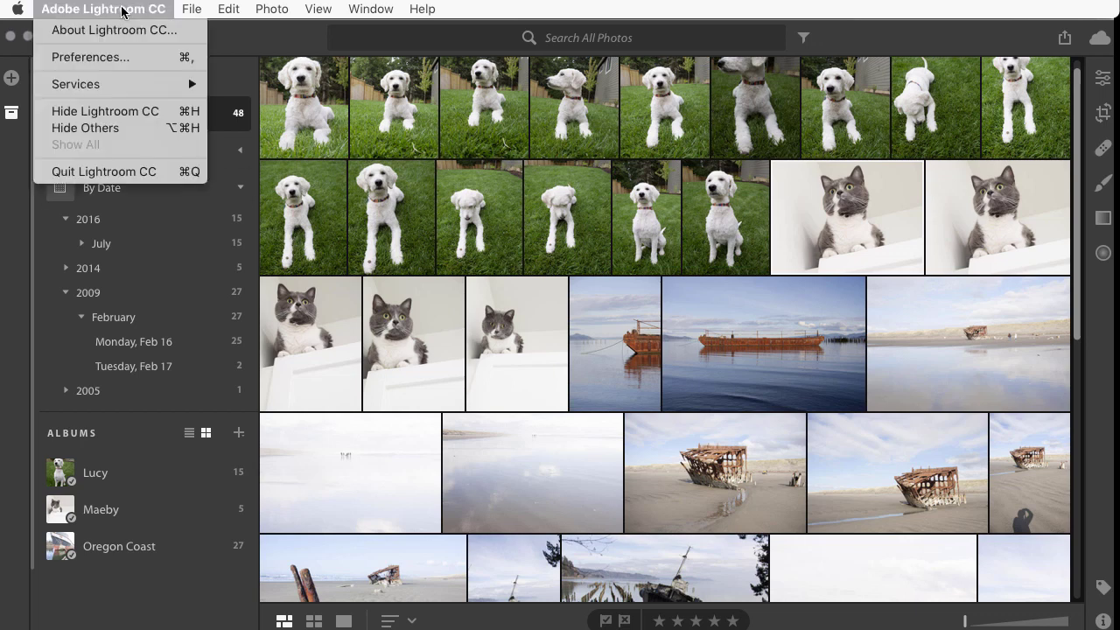
click(130, 57)
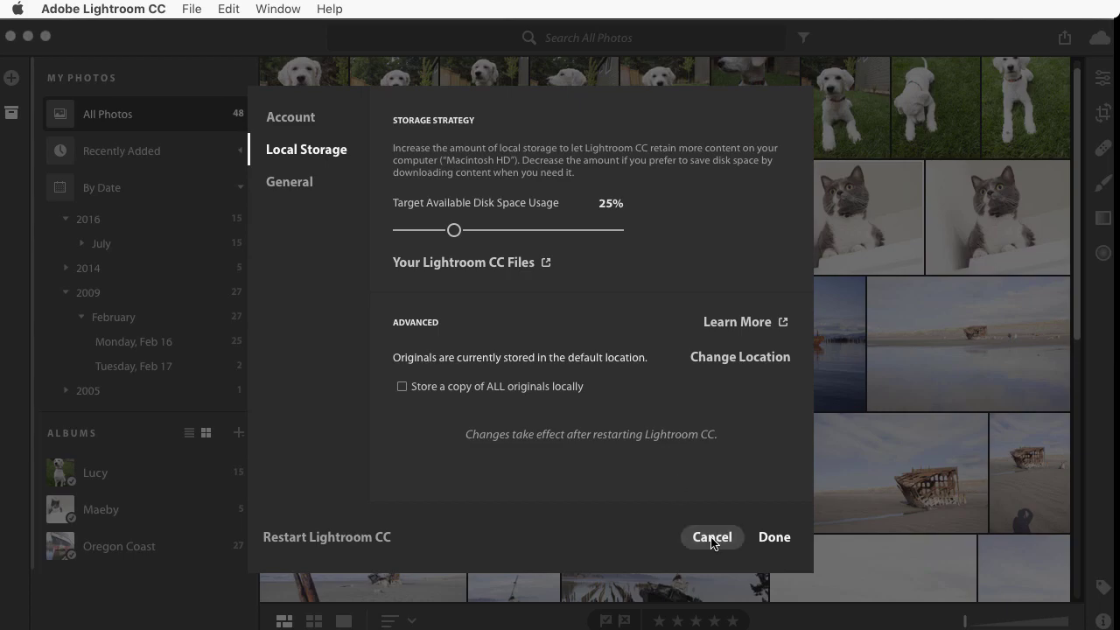
click(711, 537)
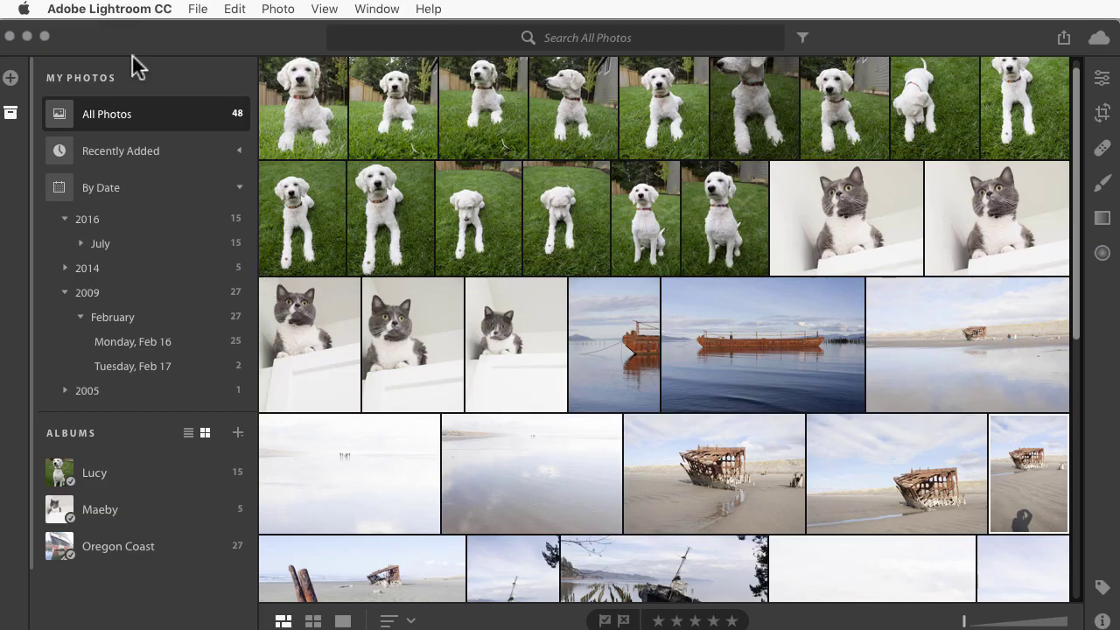
click(81, 244)
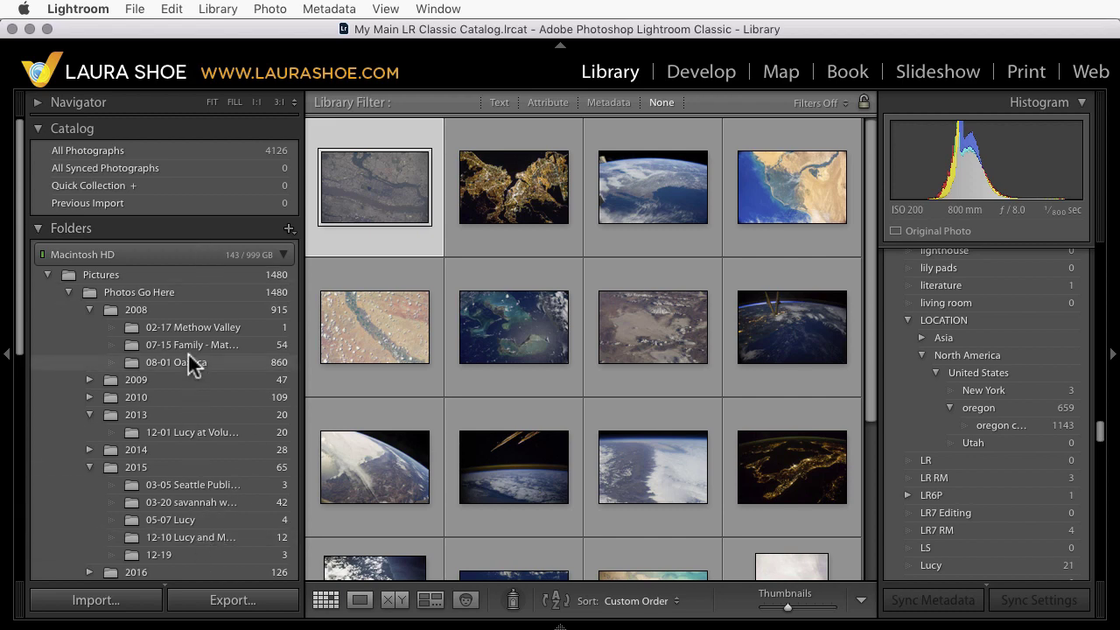
scroll(189, 363, down, 15)
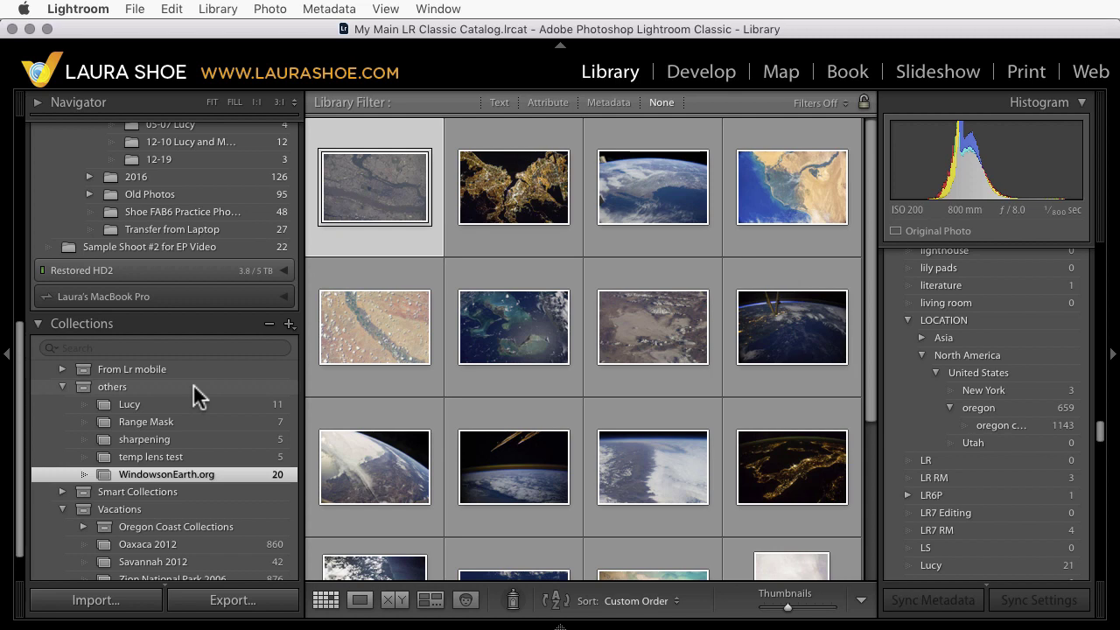
scroll(197, 394, up, 1)
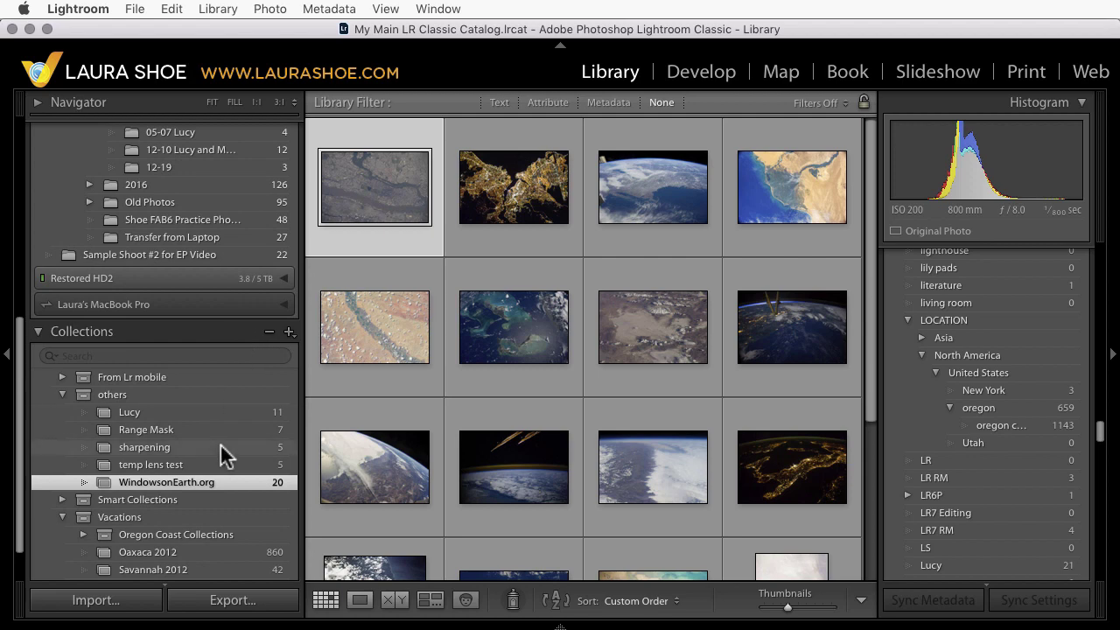
scroll(219, 446, up, 5)
scroll(220, 442, up, 1)
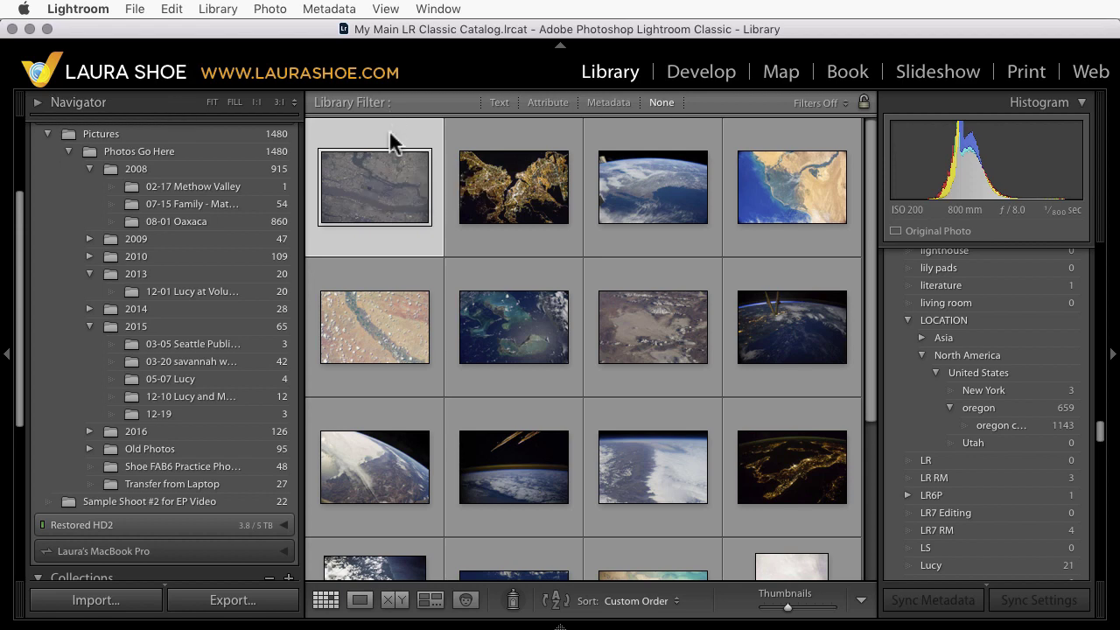
Label the first thumbnail Red with the 6 shortcut.
key(6)
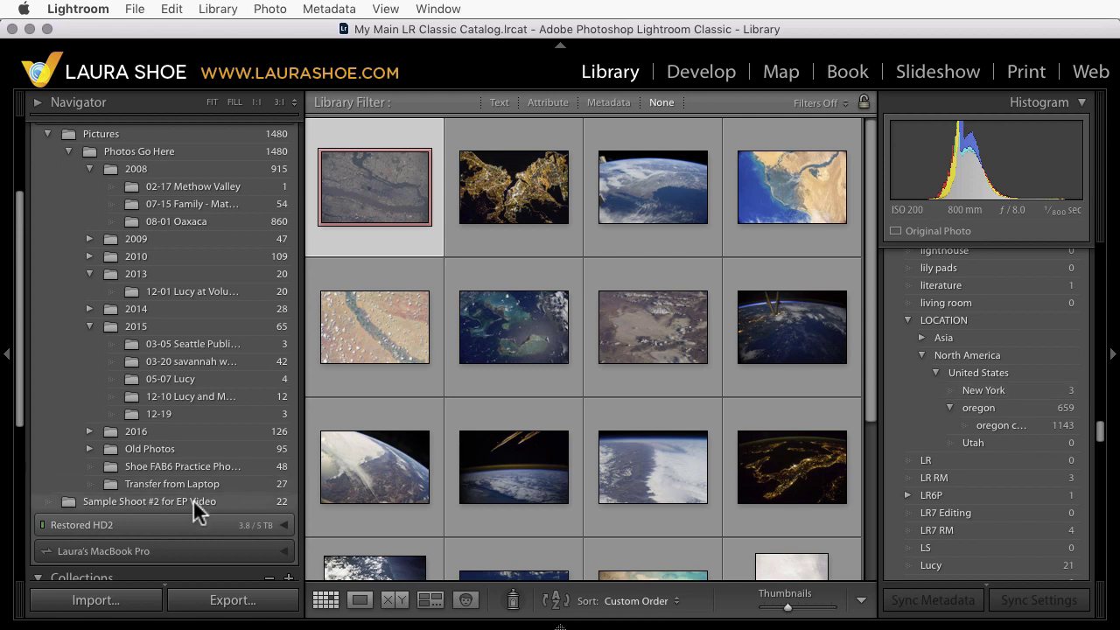
Expand Smart Collections and view the Without Keywords collection, dismissing the collection-creation options.
scroll(193, 499, down, 10)
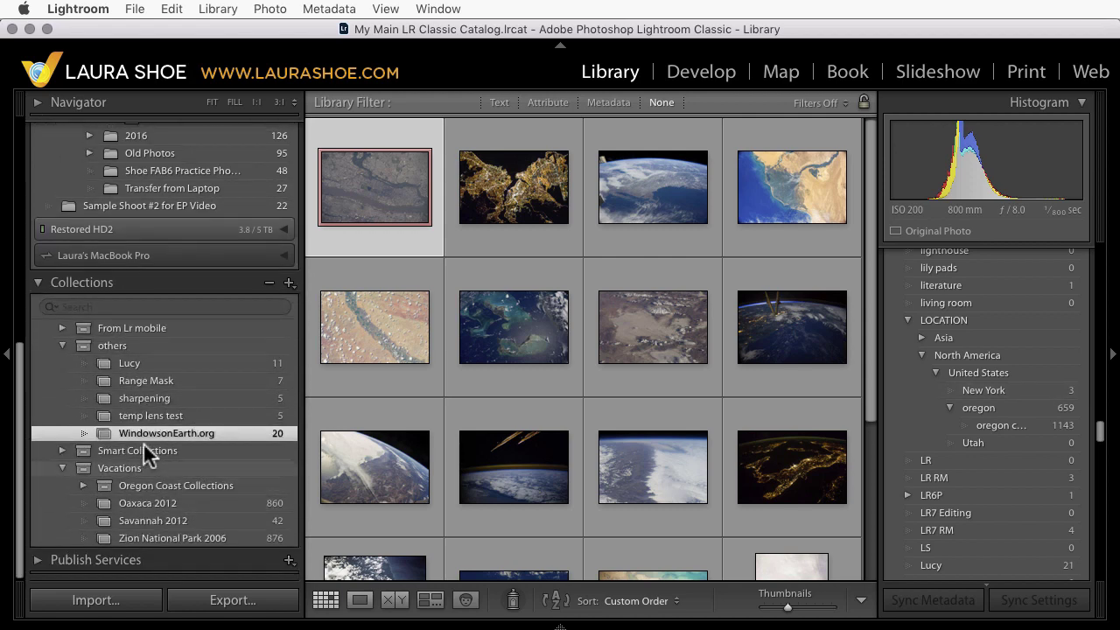
click(62, 449)
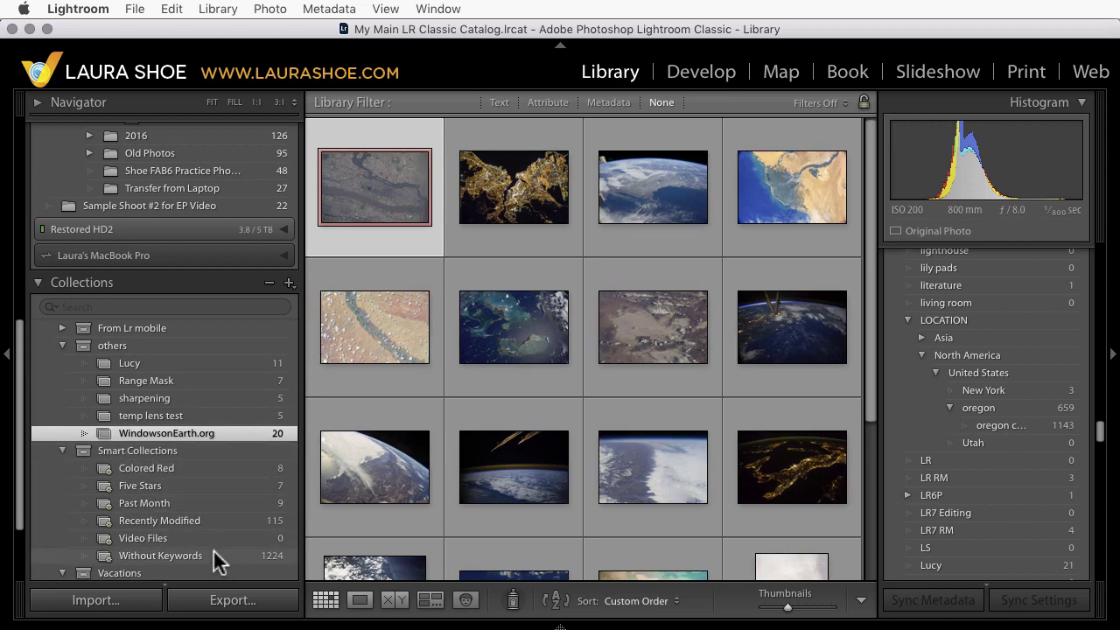
scroll(214, 503, down, 1)
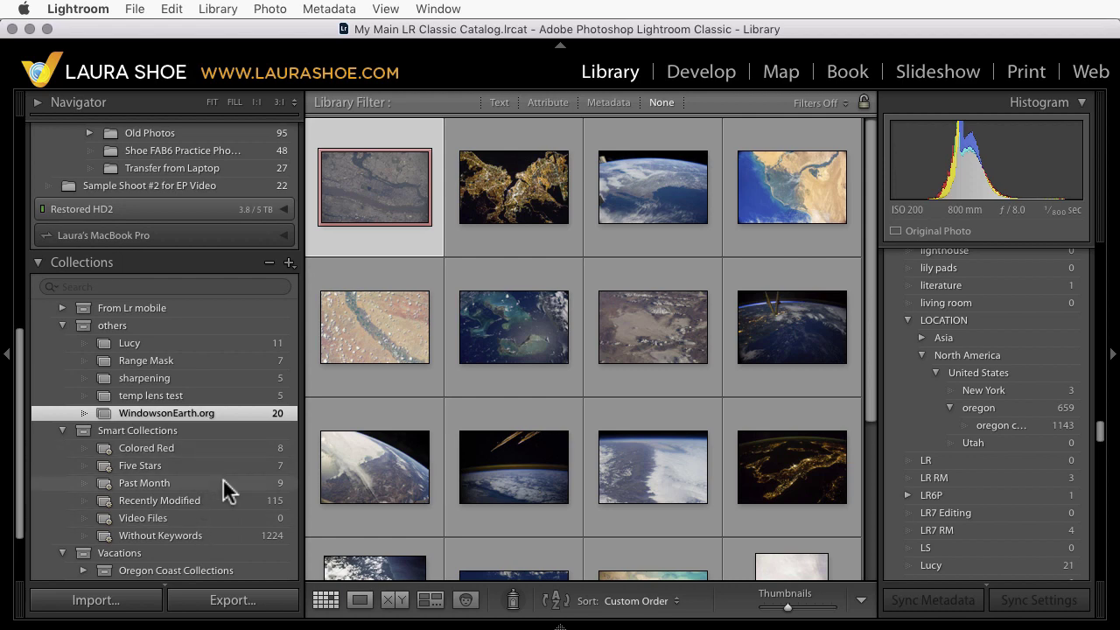
click(205, 535)
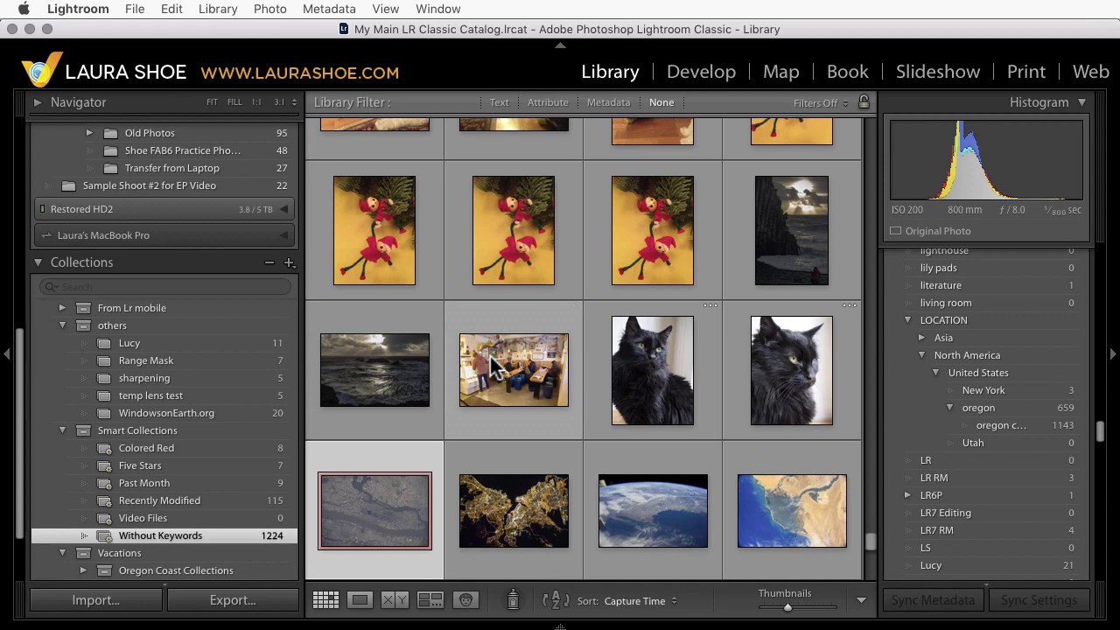
click(288, 264)
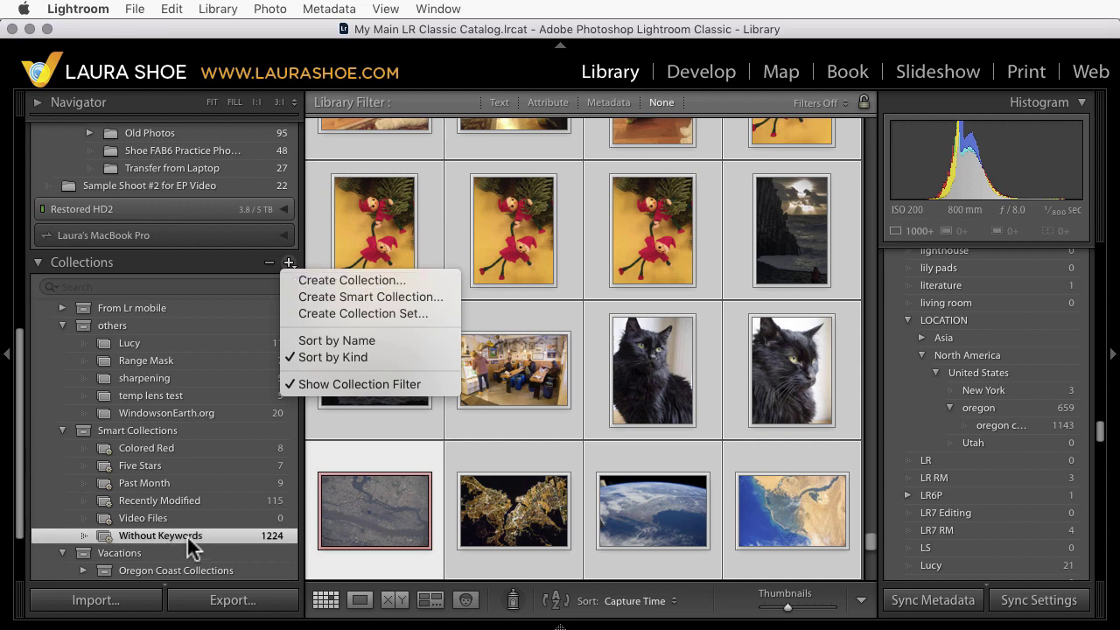
click(237, 256)
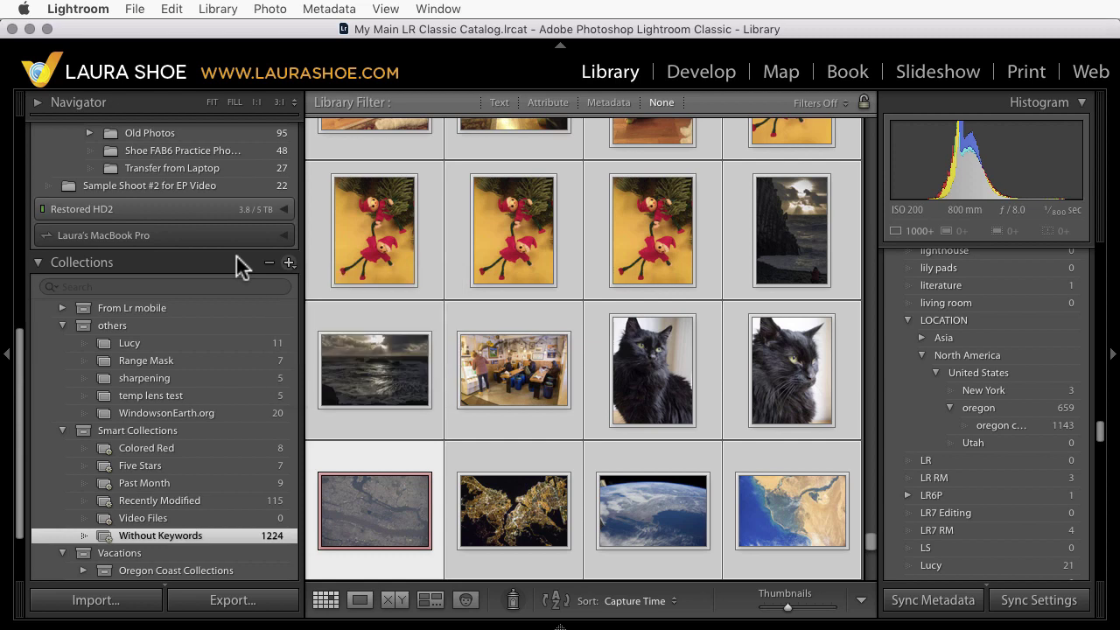
Filter the grid by the 49 Spot Removal keyword and select the grain elevator photo.
click(346, 449)
scroll(985, 412, up, 15)
scroll(986, 404, up, 15)
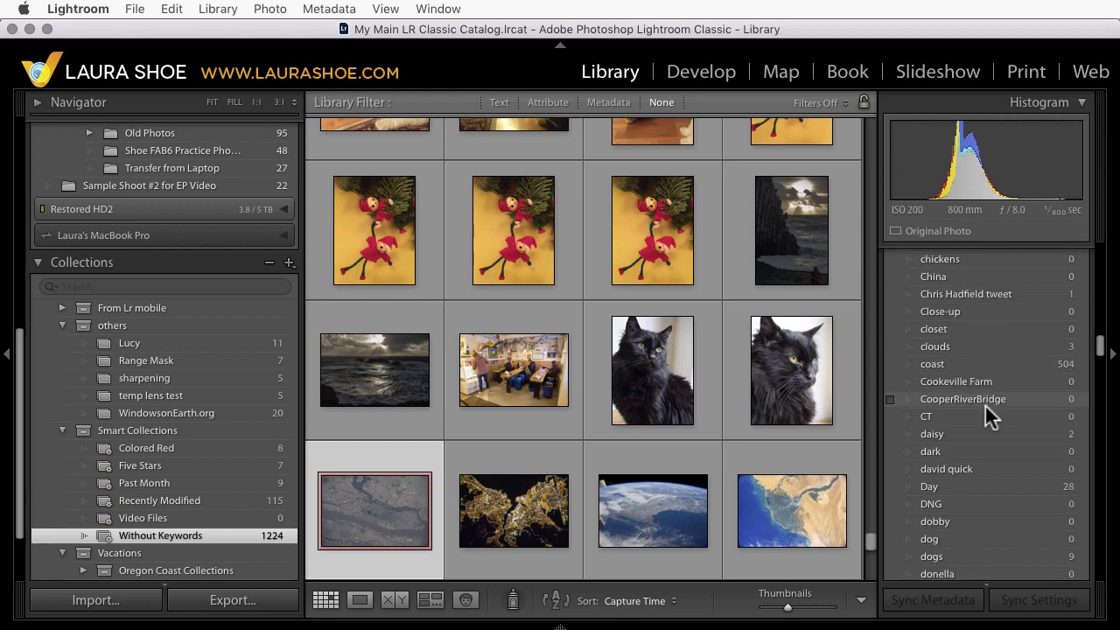
click(1084, 402)
click(515, 463)
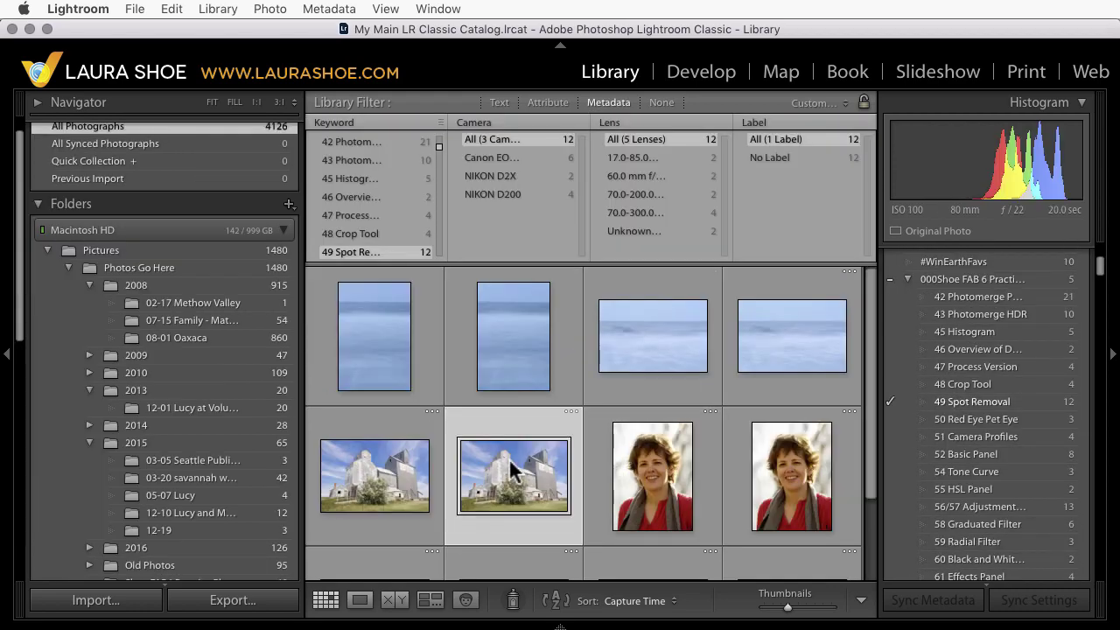
In Develop, apply the HSL Panel Video Start snapshot to the grain elevator photo, then return to Grid.
click(701, 70)
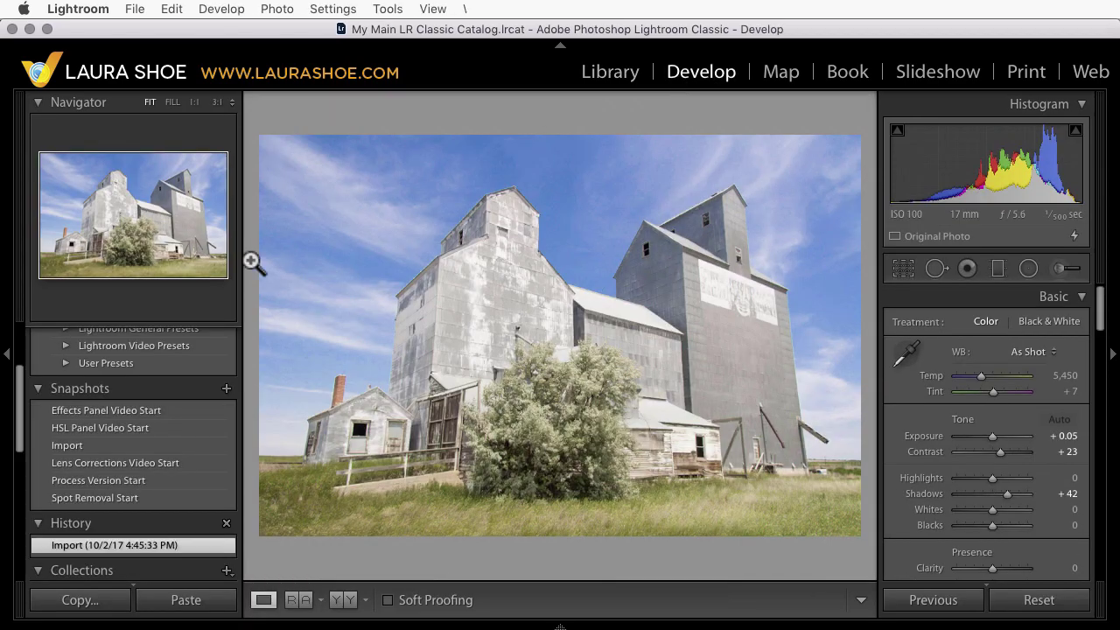
click(138, 415)
click(141, 428)
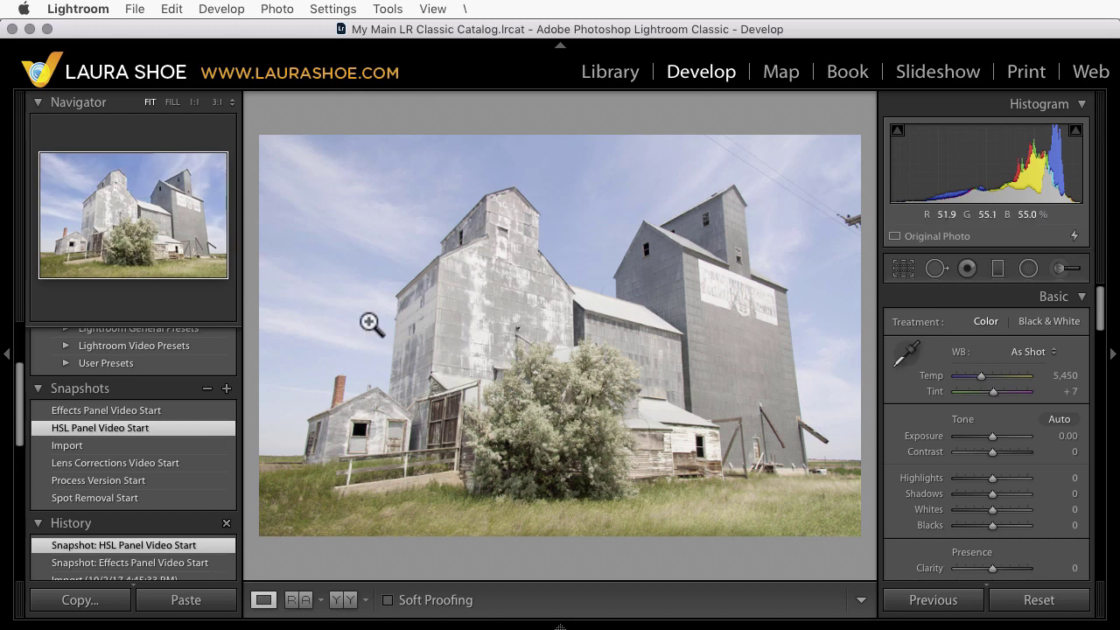
right_click(429, 292)
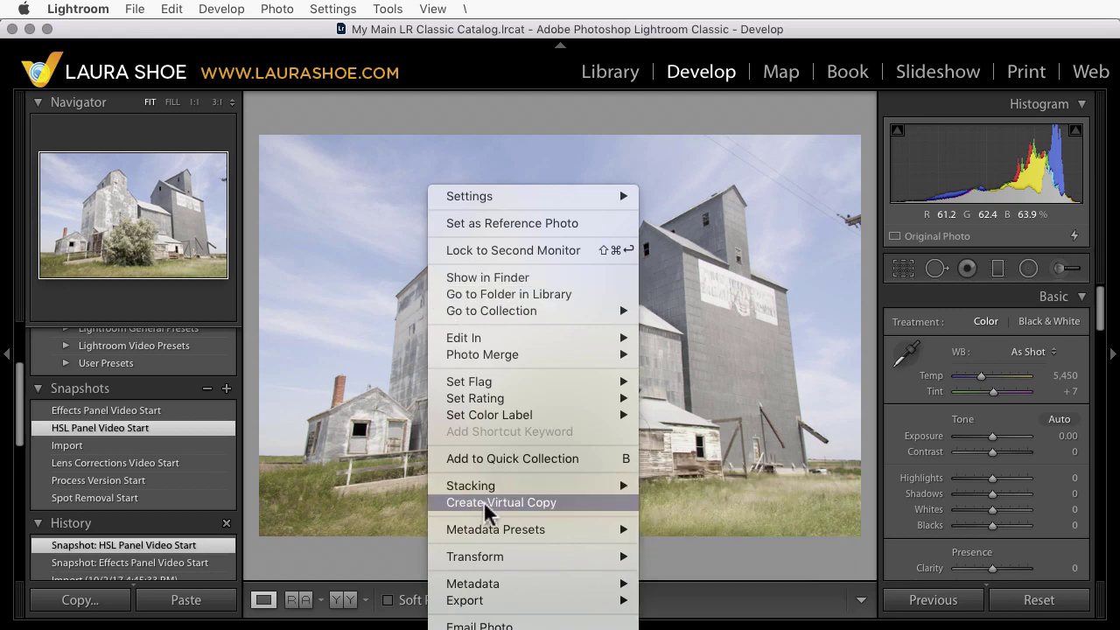
click(509, 506)
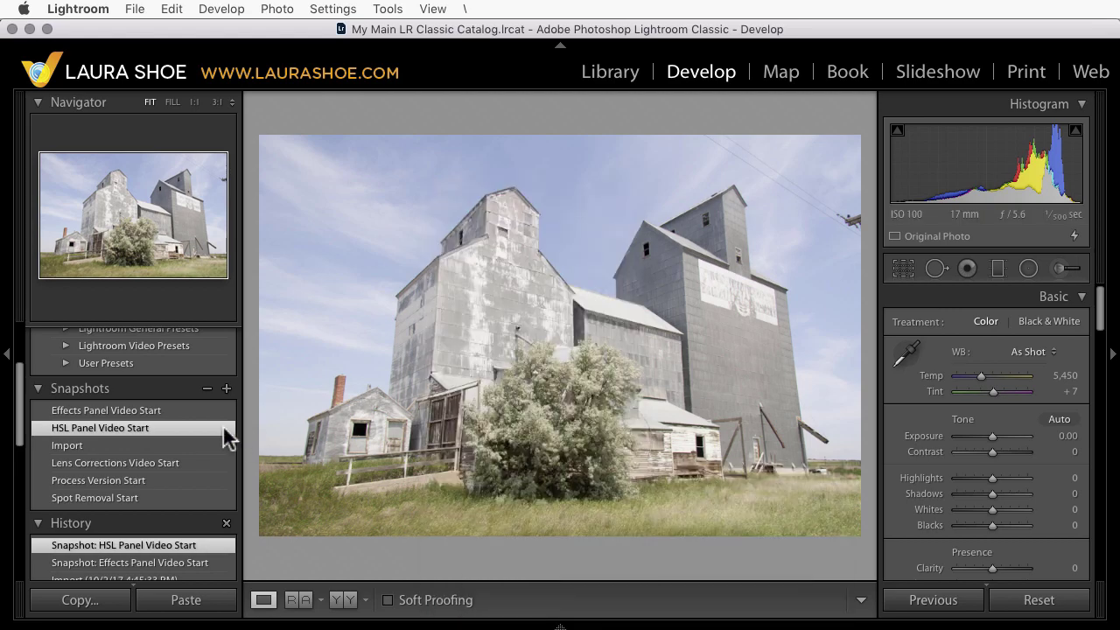
key(g)
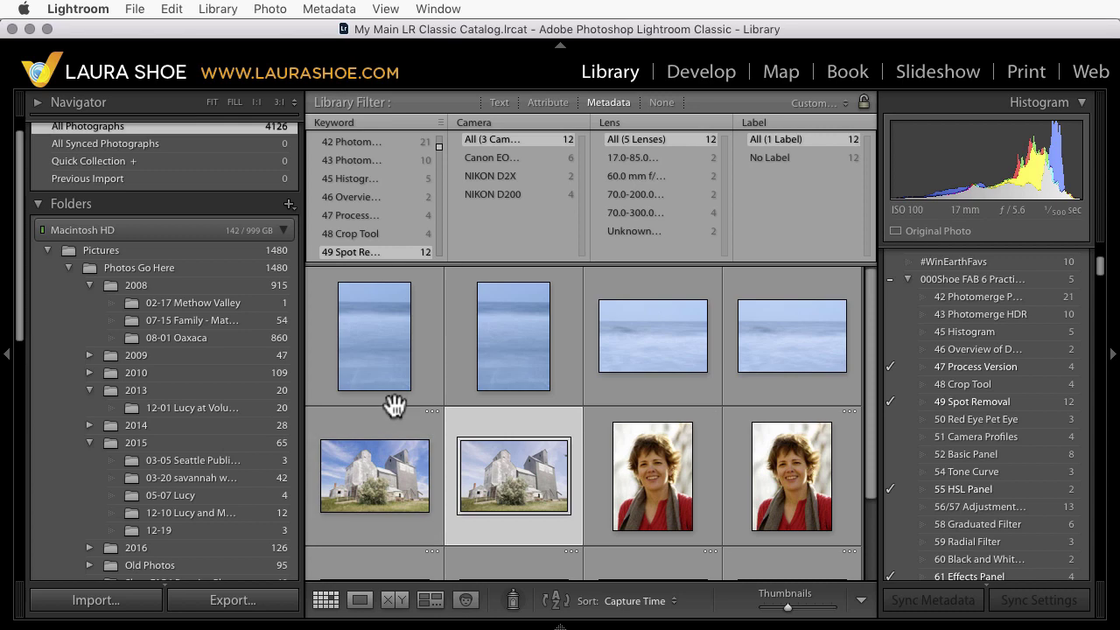
Turn off library filters to show all 4126 photos and expand the Restored HD2 volume.
key(super+l)
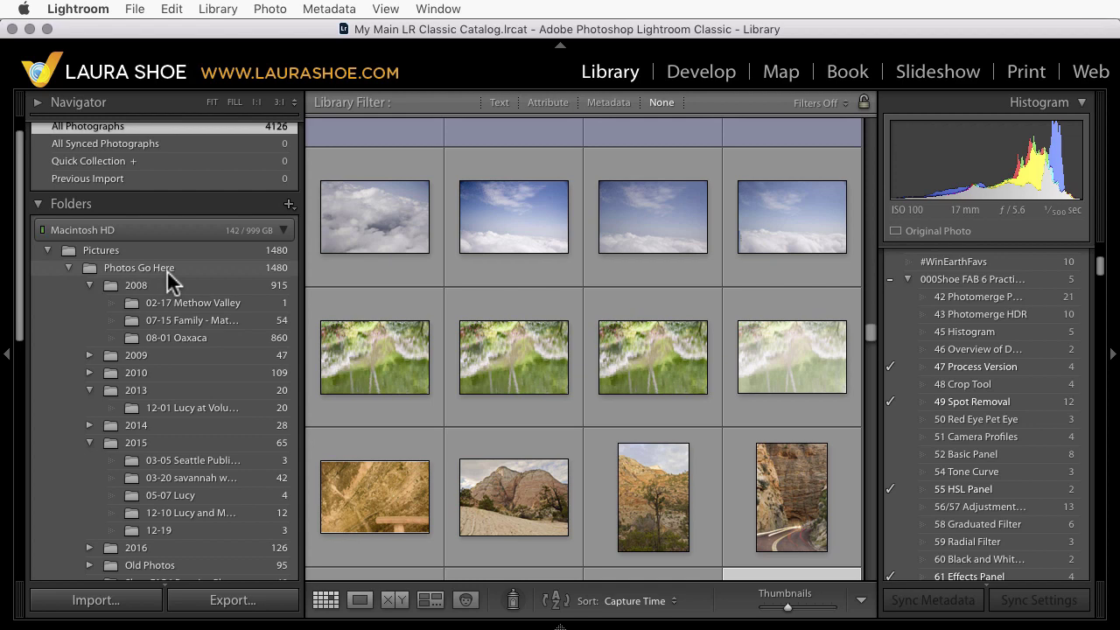
scroll(31, 365, down, 5)
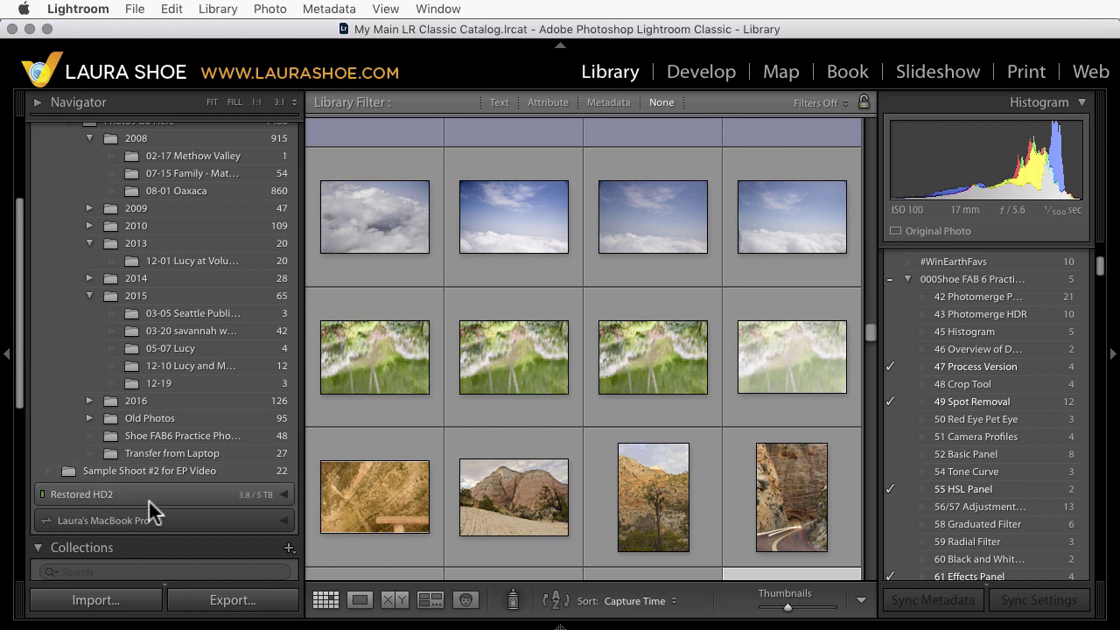
click(284, 495)
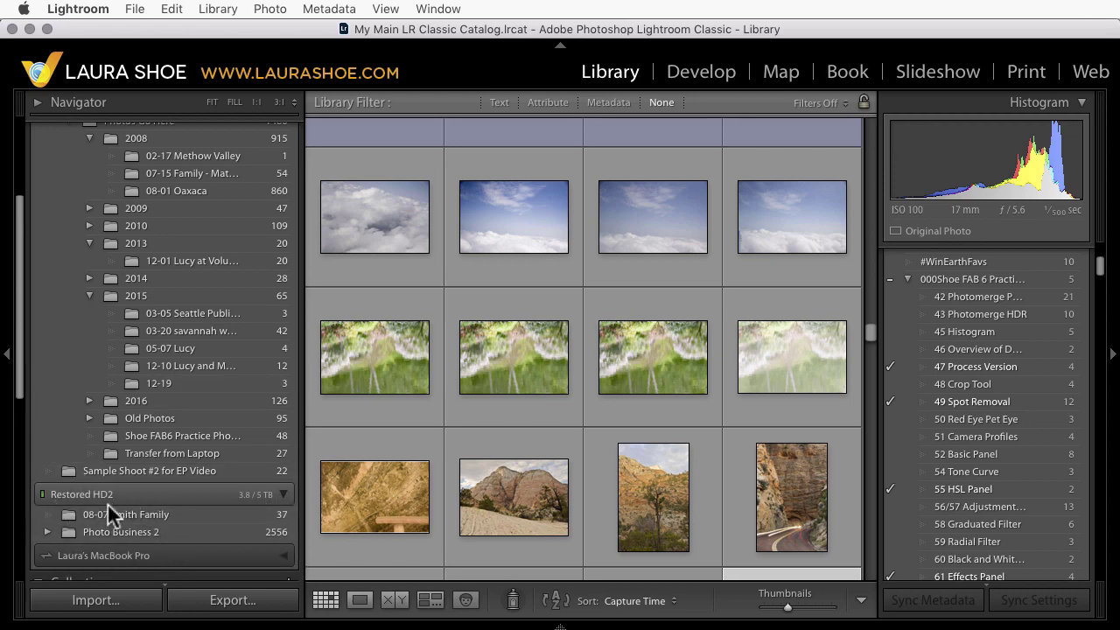
Run Find All Missing Photos, go to the missing photo's folder, then deselect it.
click(219, 9)
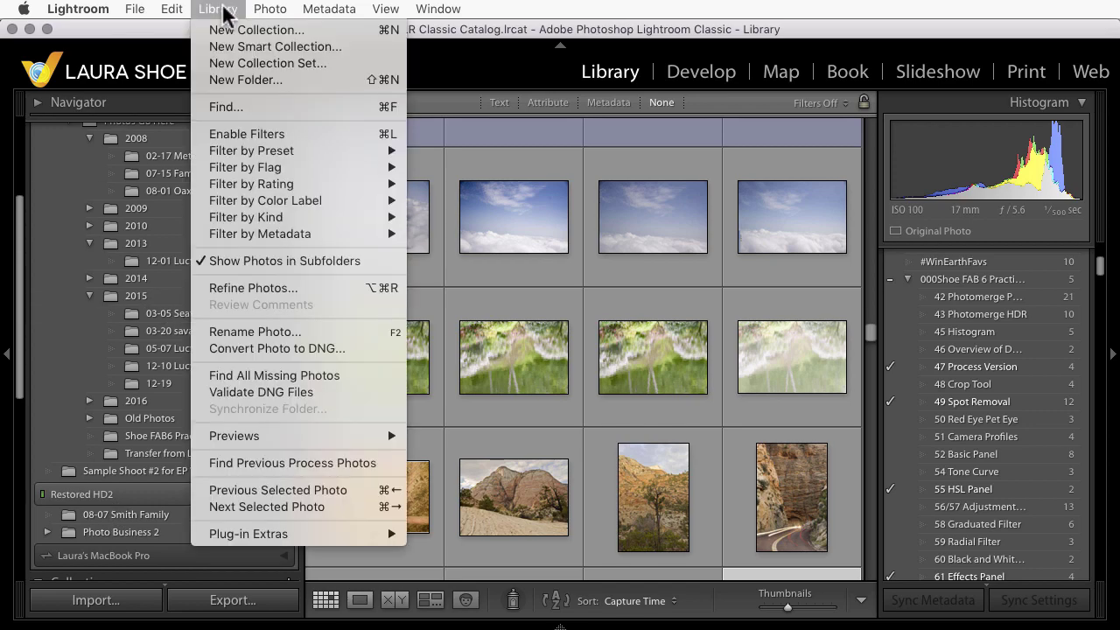
click(253, 375)
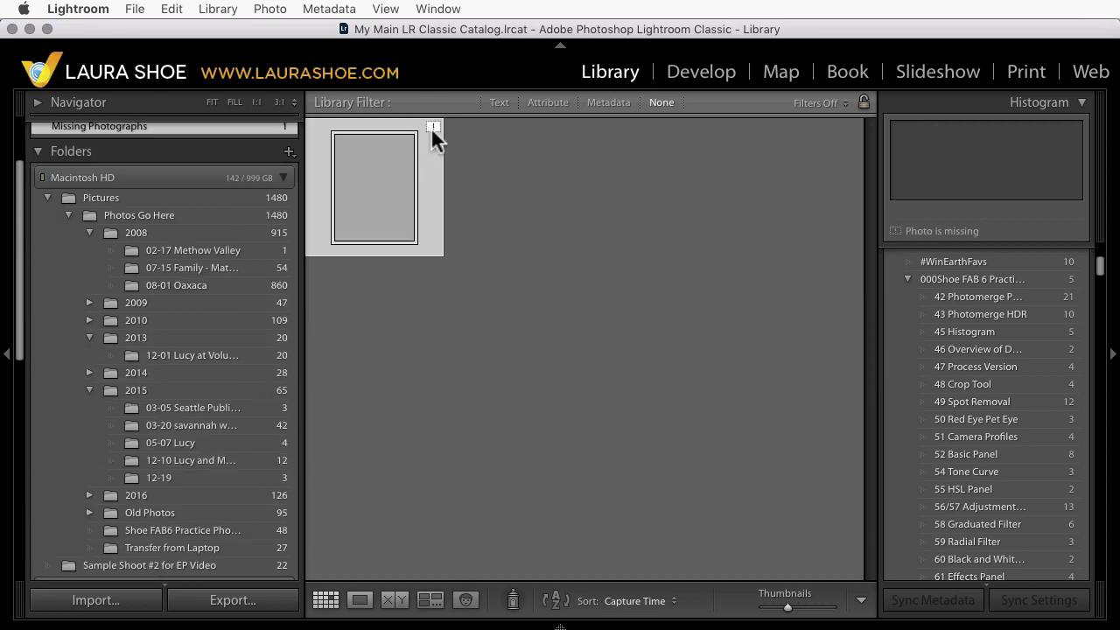
right_click(374, 155)
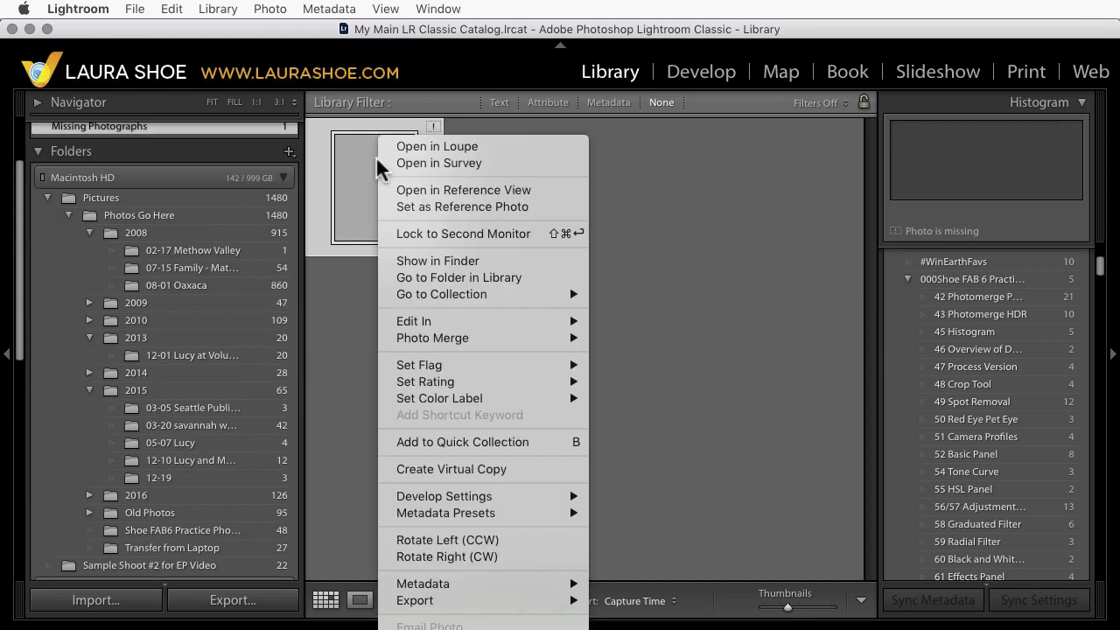
click(418, 279)
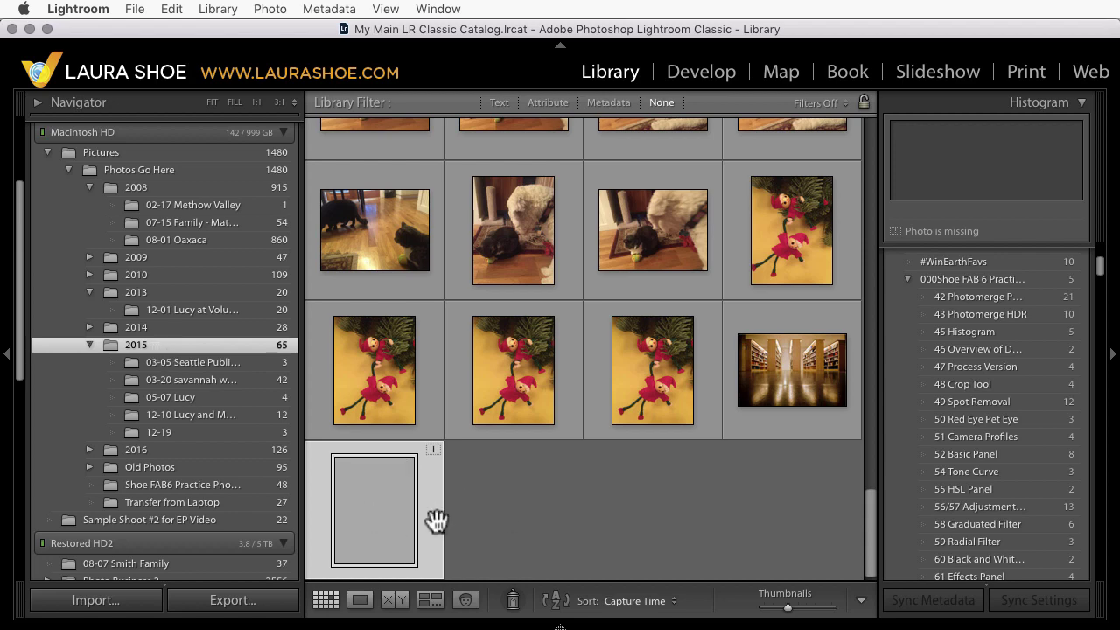
click(468, 499)
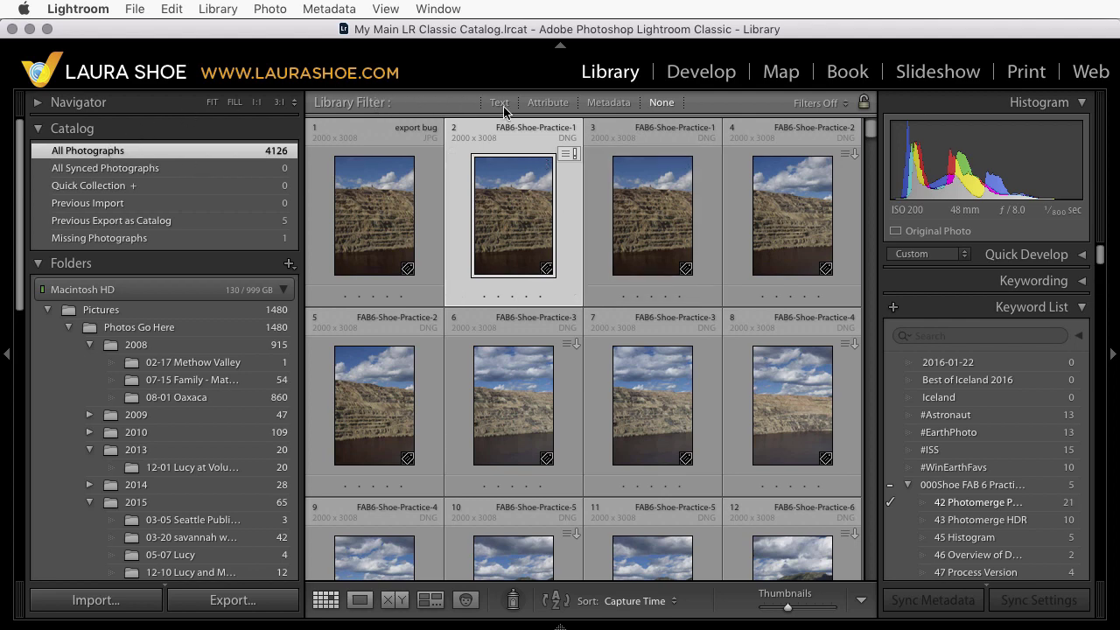
Set the Metadata filter's first column to Metadata Status and choose Conflict detected.
click(616, 104)
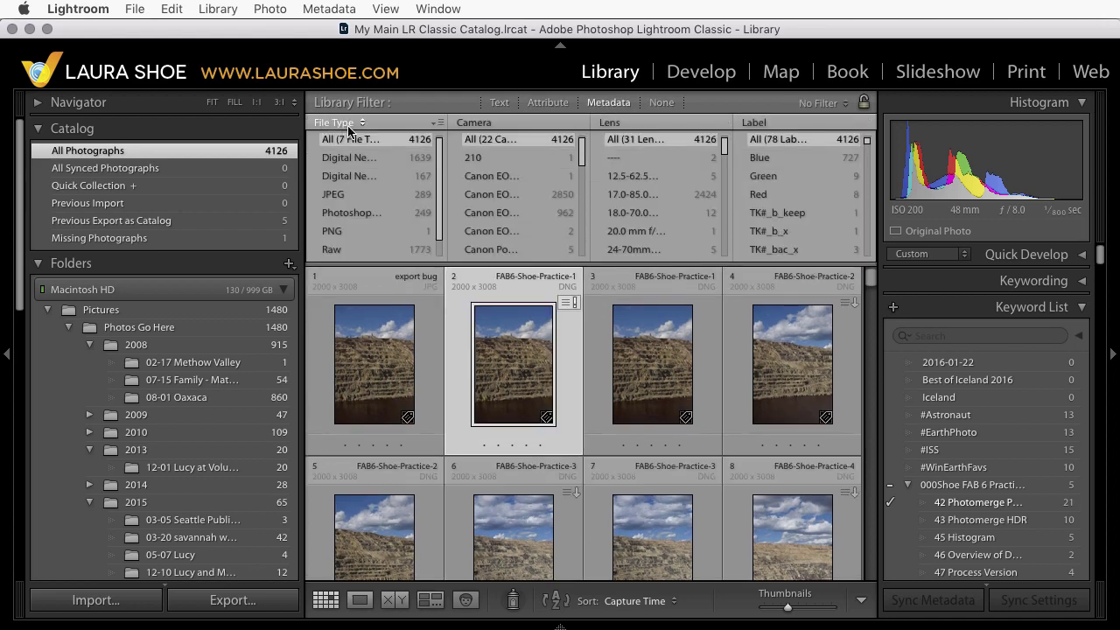
click(344, 123)
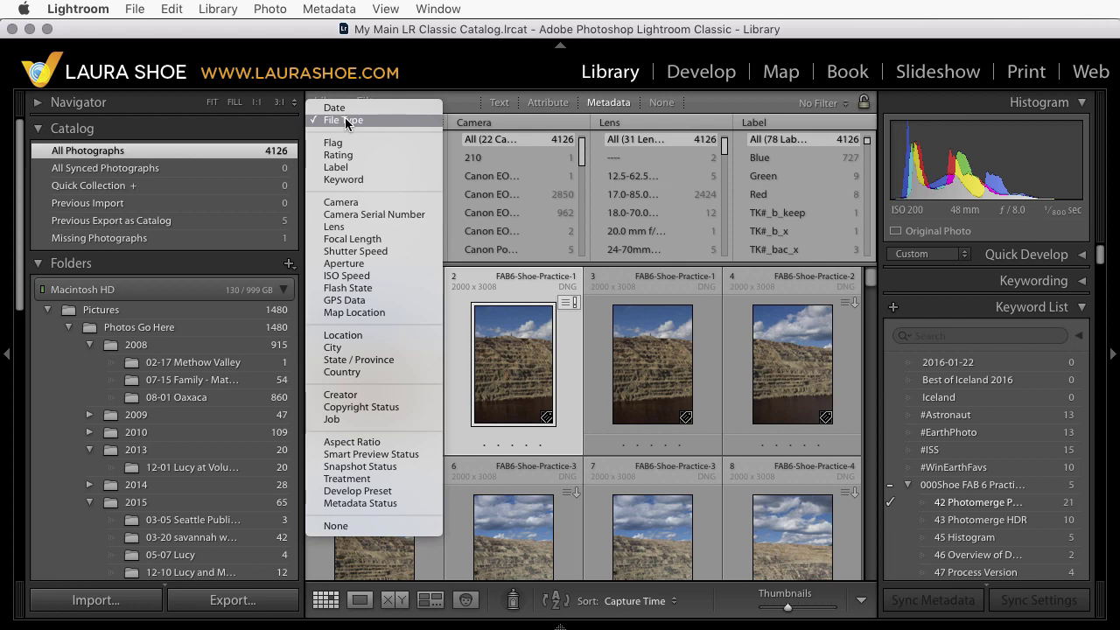
click(359, 503)
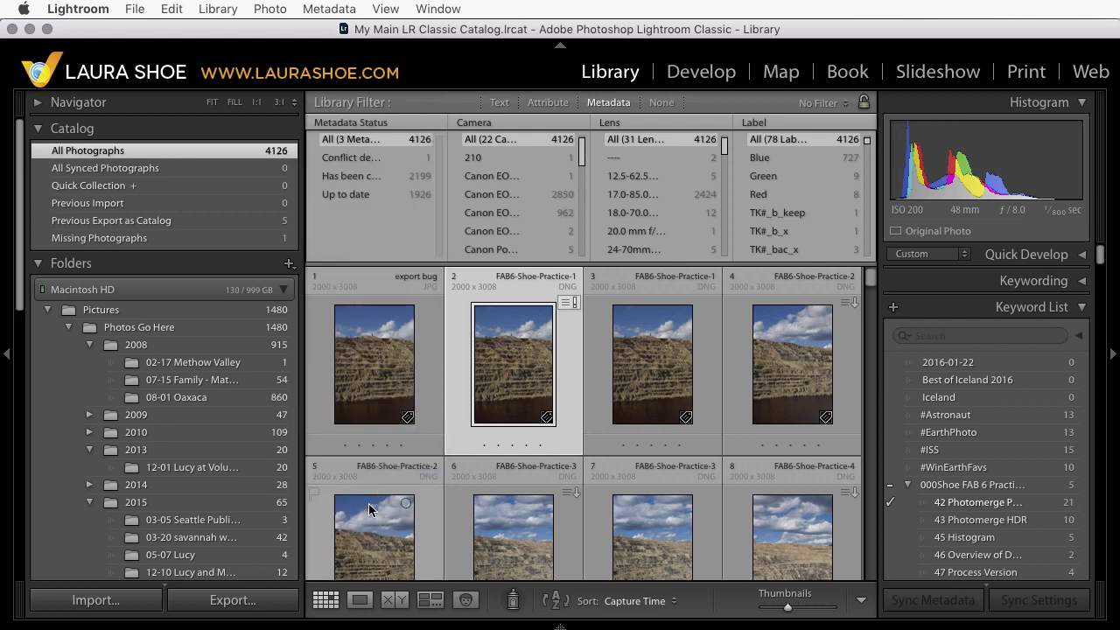
click(366, 159)
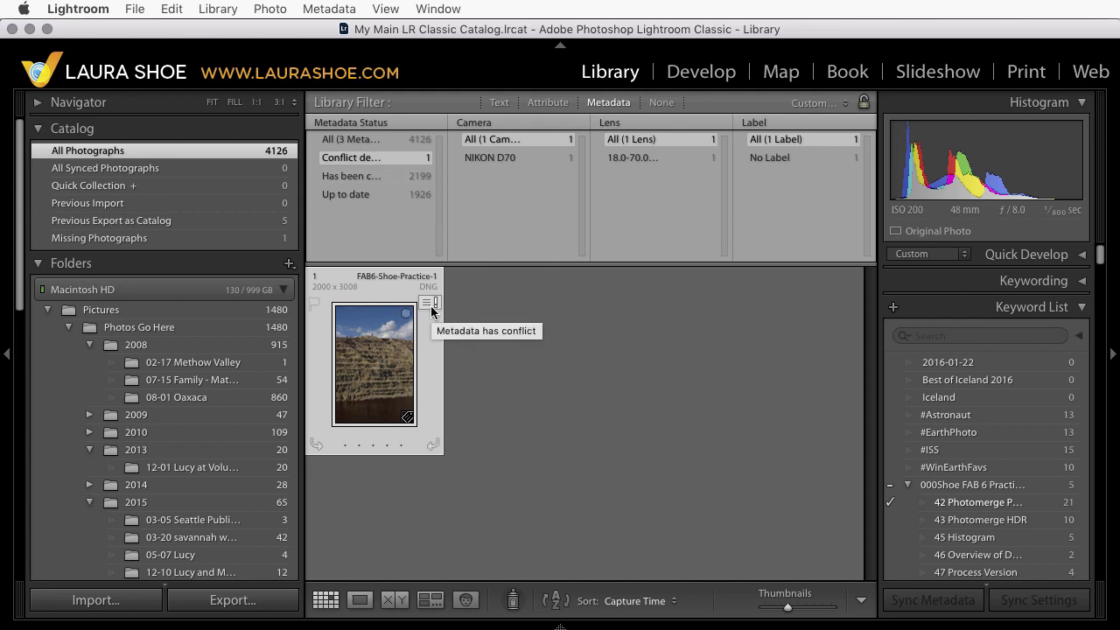
click(386, 9)
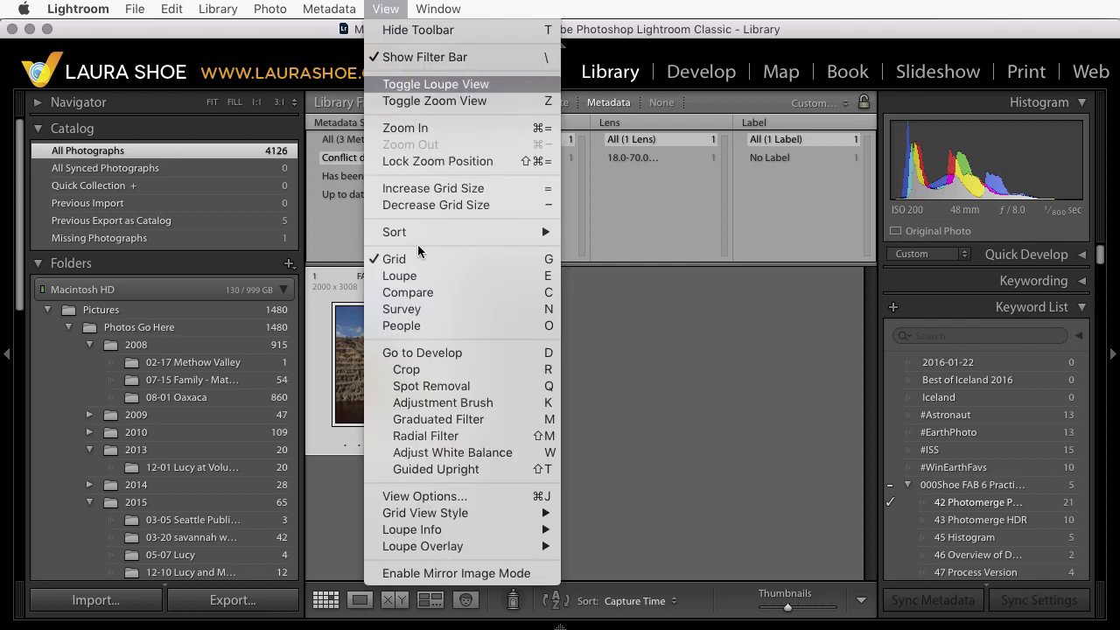
click(460, 495)
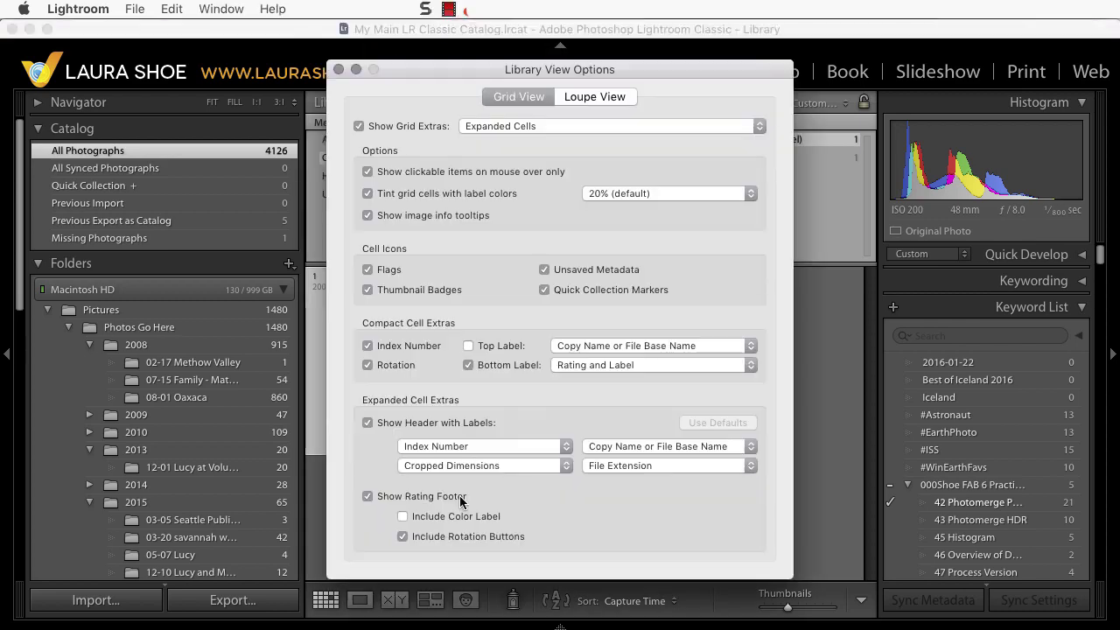
click(545, 270)
key(Escape)
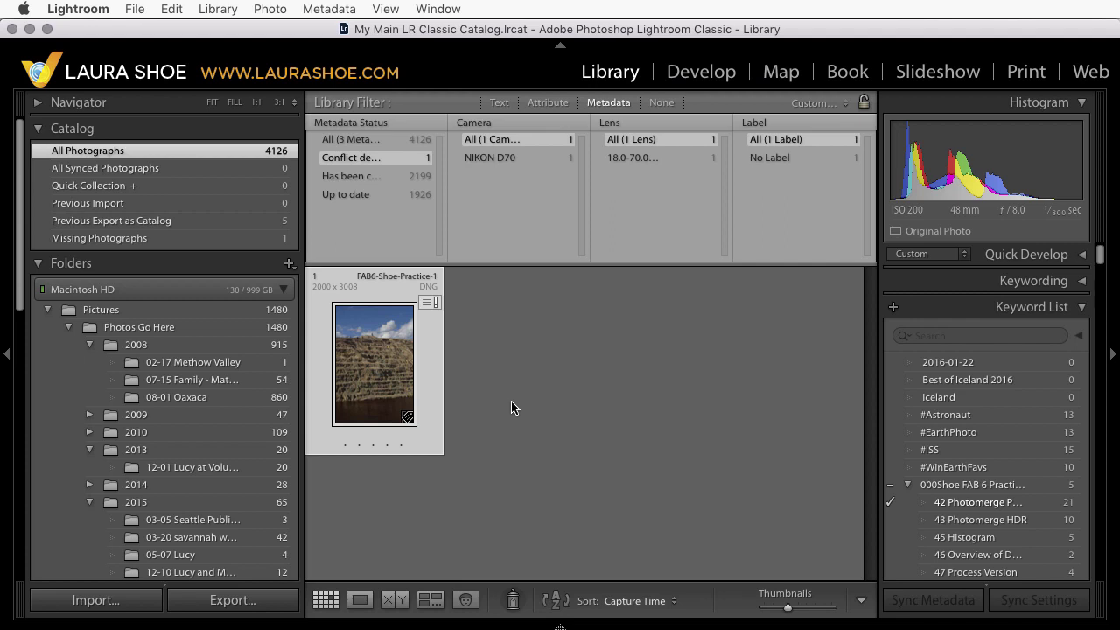
Open the thumbnail's metadata-conflict prompt and cancel it, leaving the conflict unresolved.
click(435, 304)
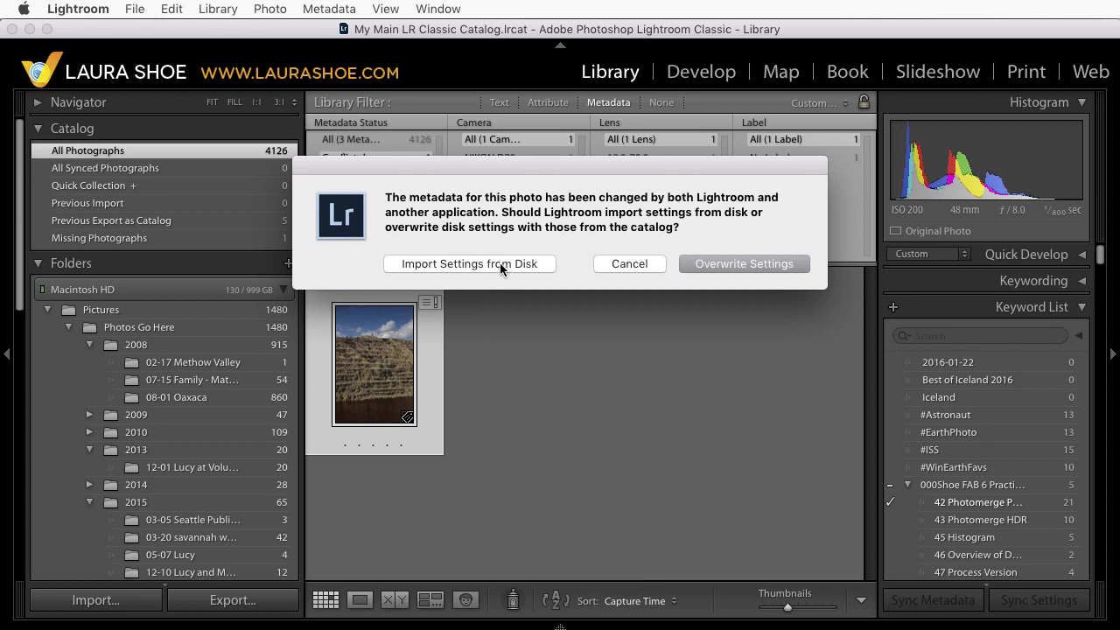
click(624, 264)
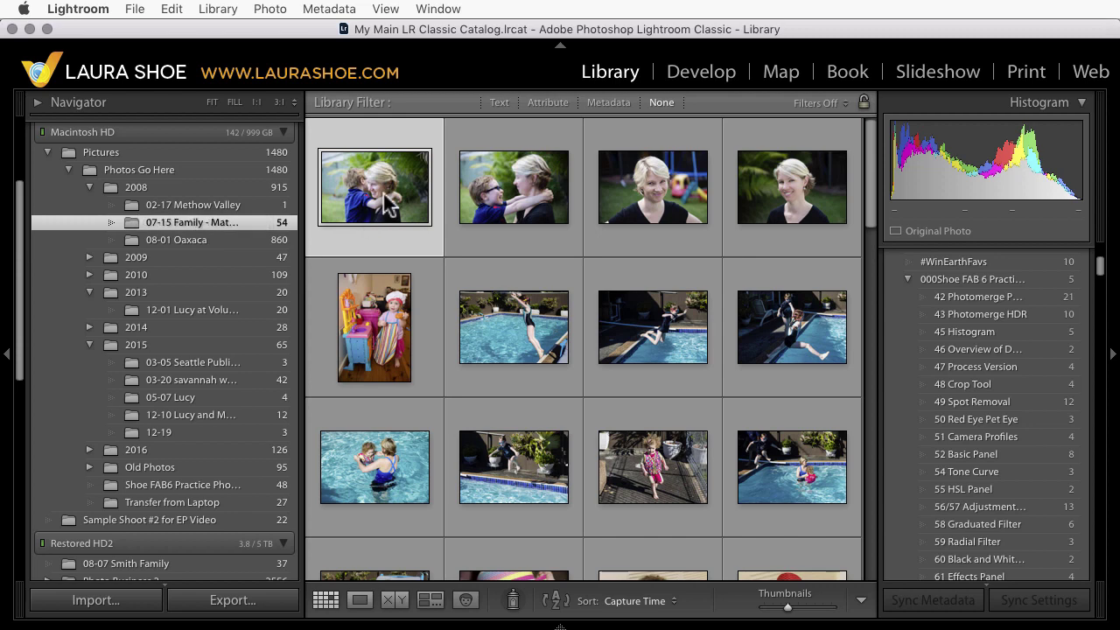
Select all 54 photos and export them as catalog 'catalog to send to LR CC' on the Desktop.
key(super+a)
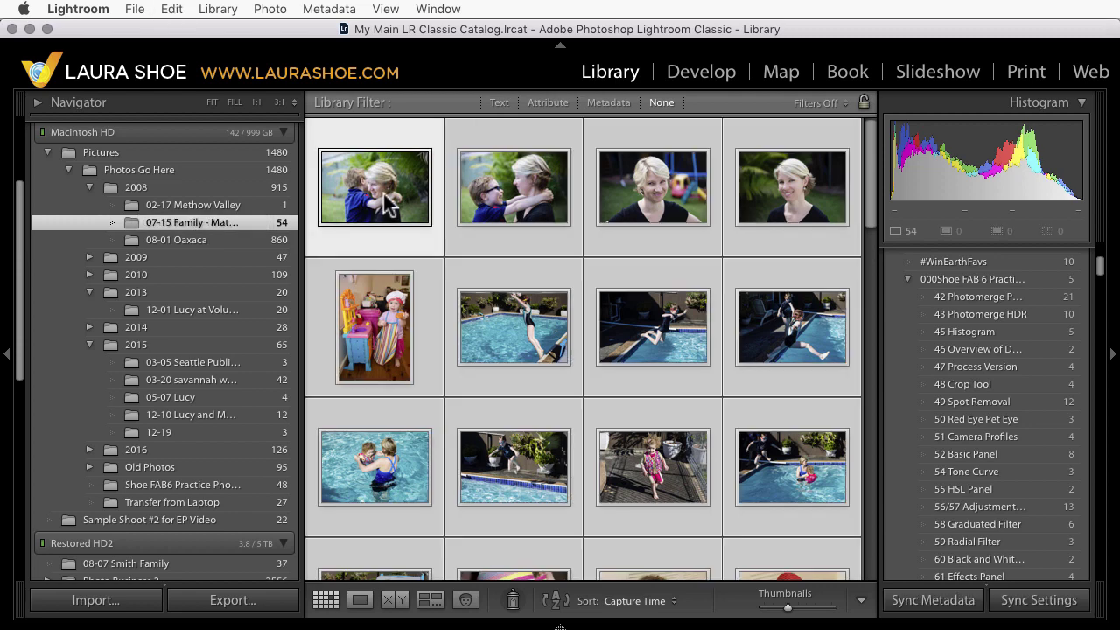
click(133, 10)
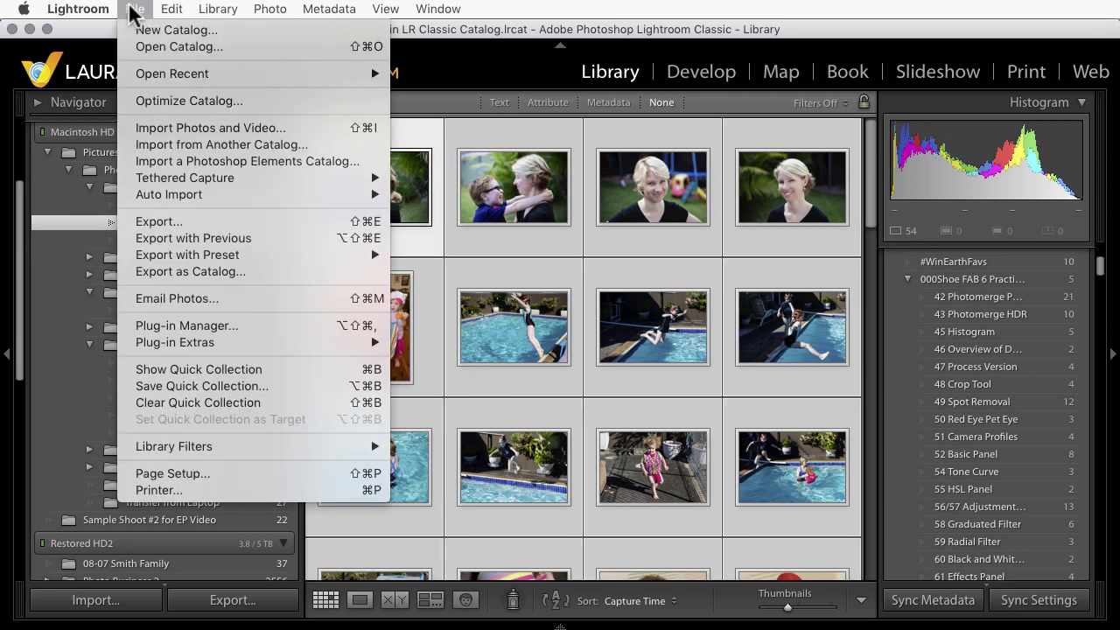
click(201, 273)
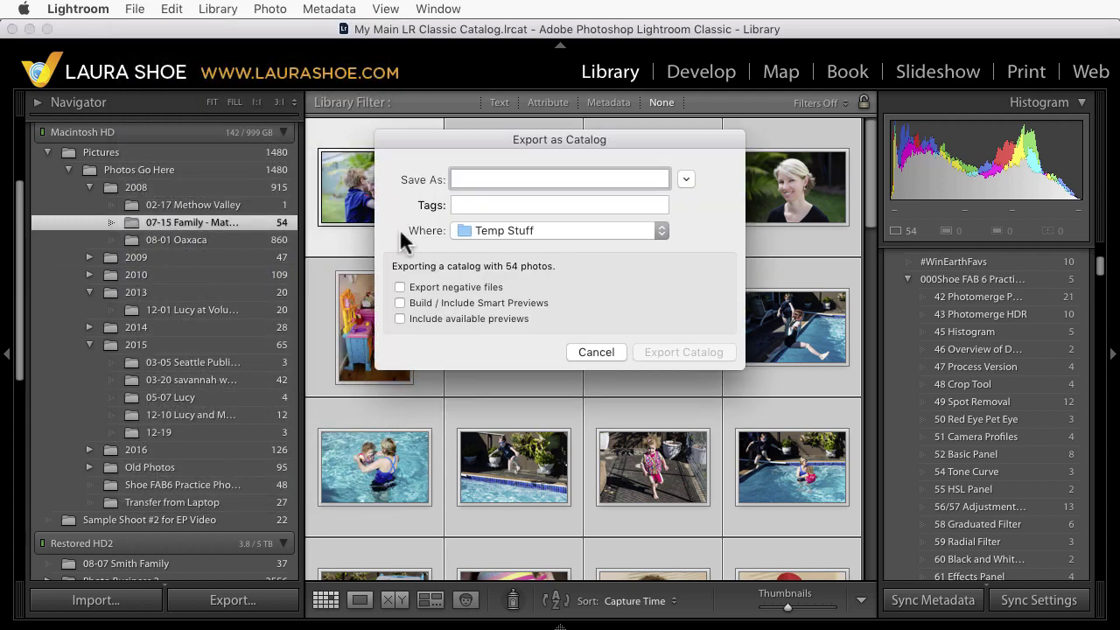
click(662, 230)
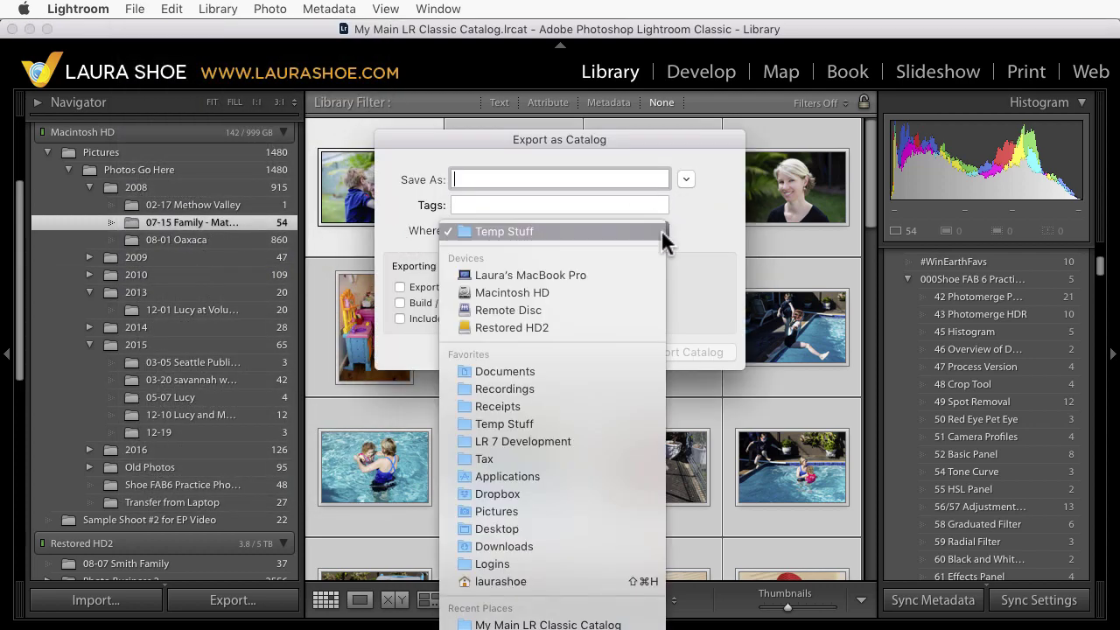
click(573, 529)
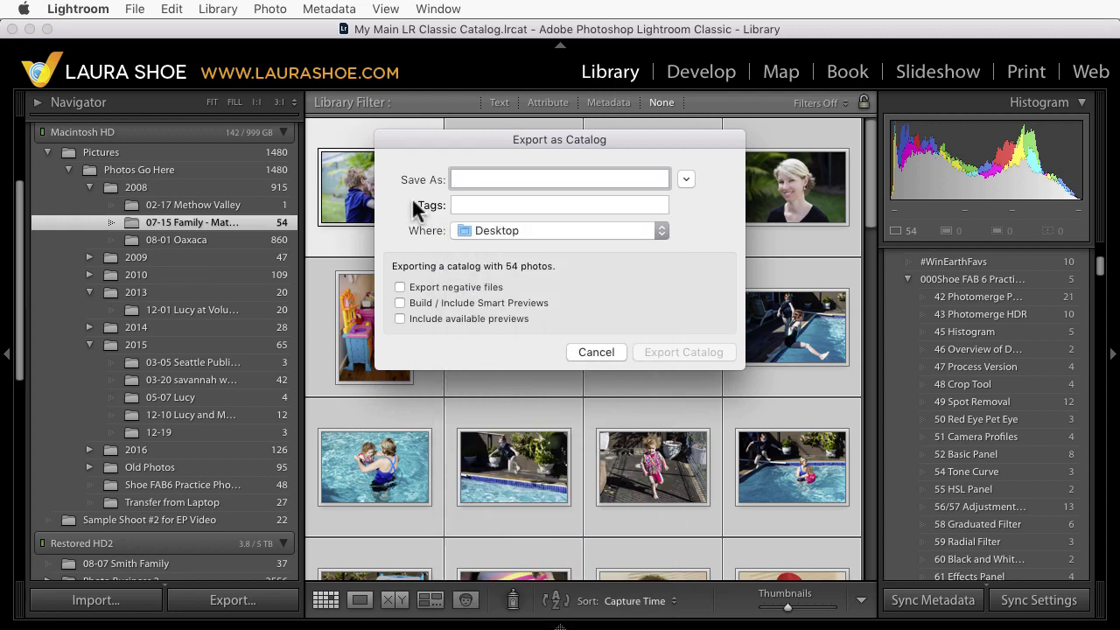
text(catalog to send to LR CC)
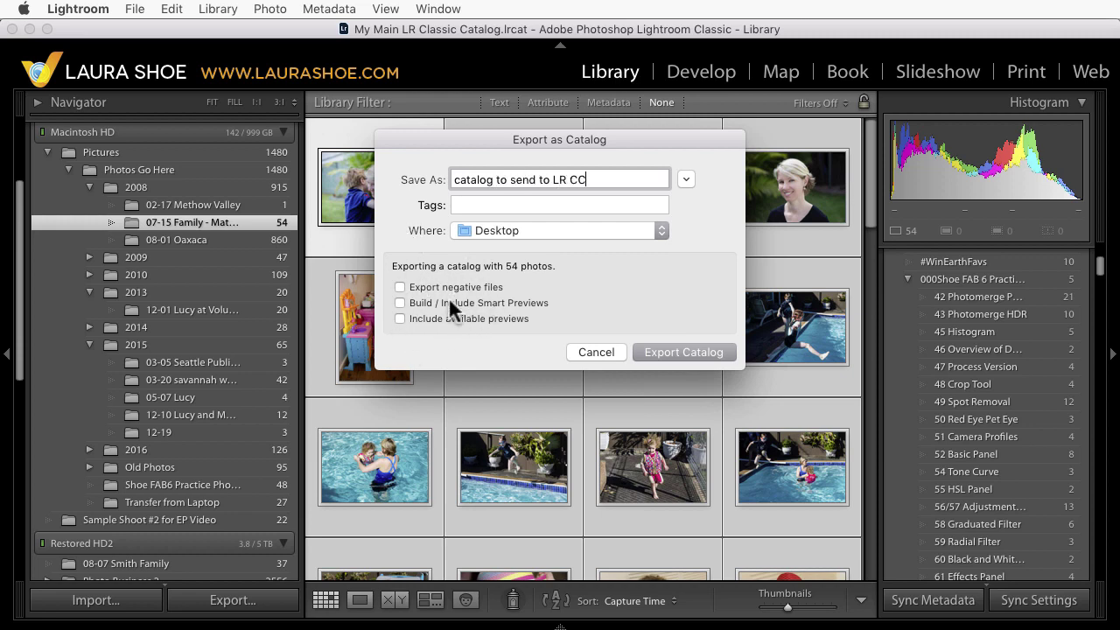
click(712, 355)
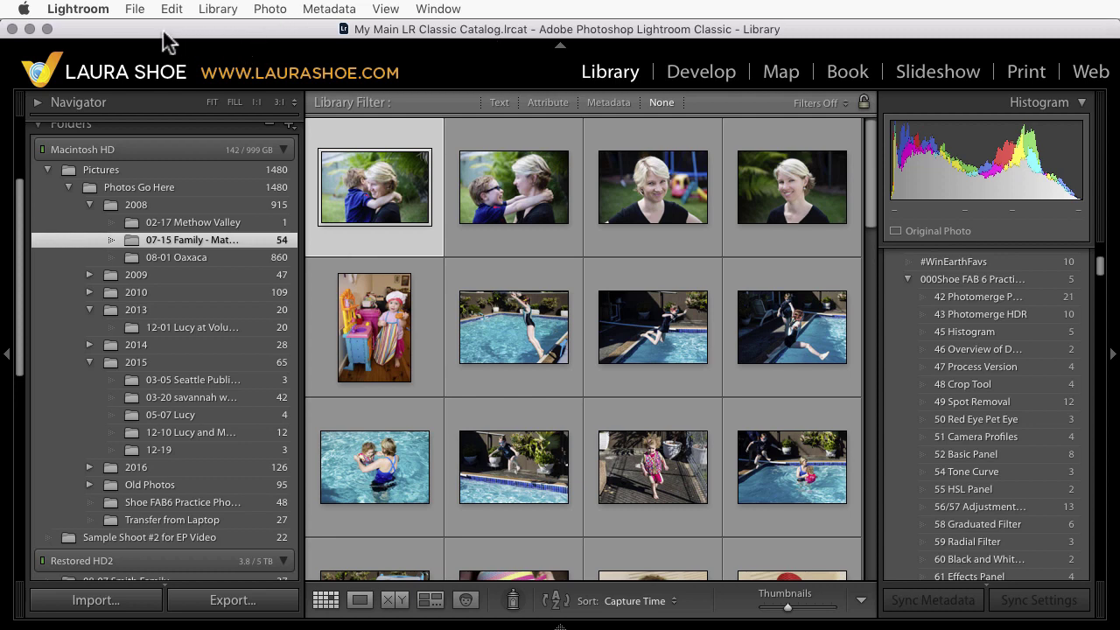
click(98, 16)
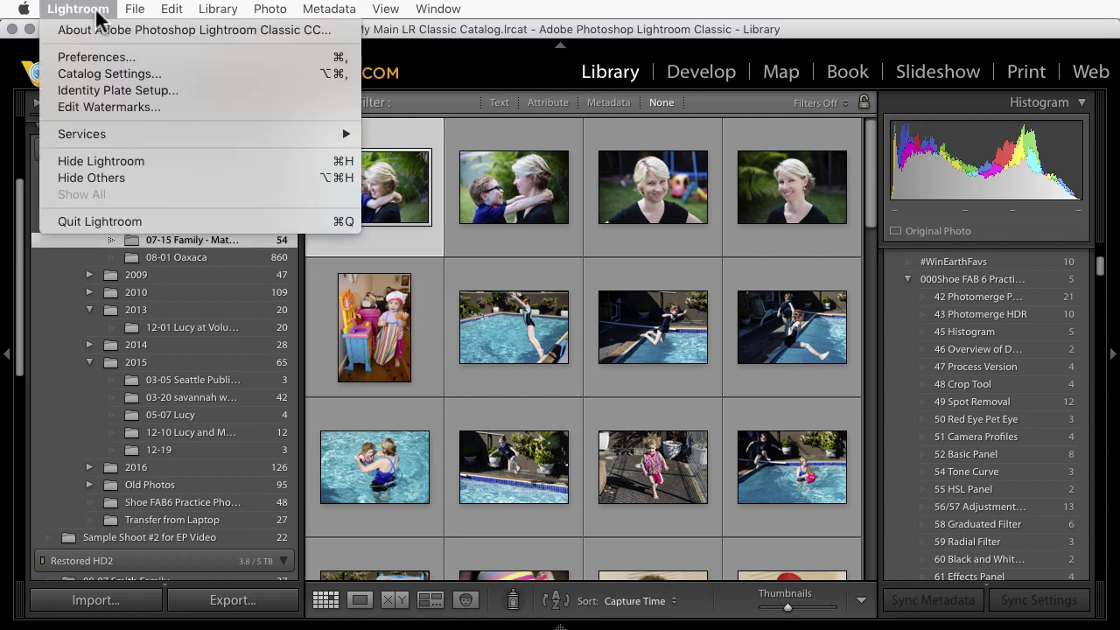
click(113, 76)
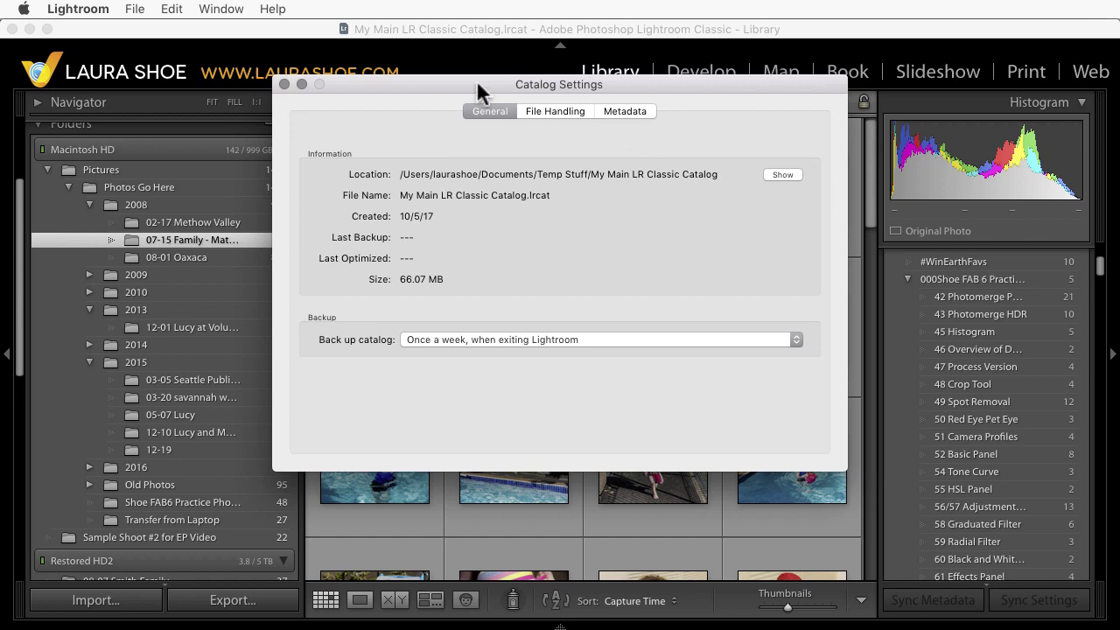
click(284, 84)
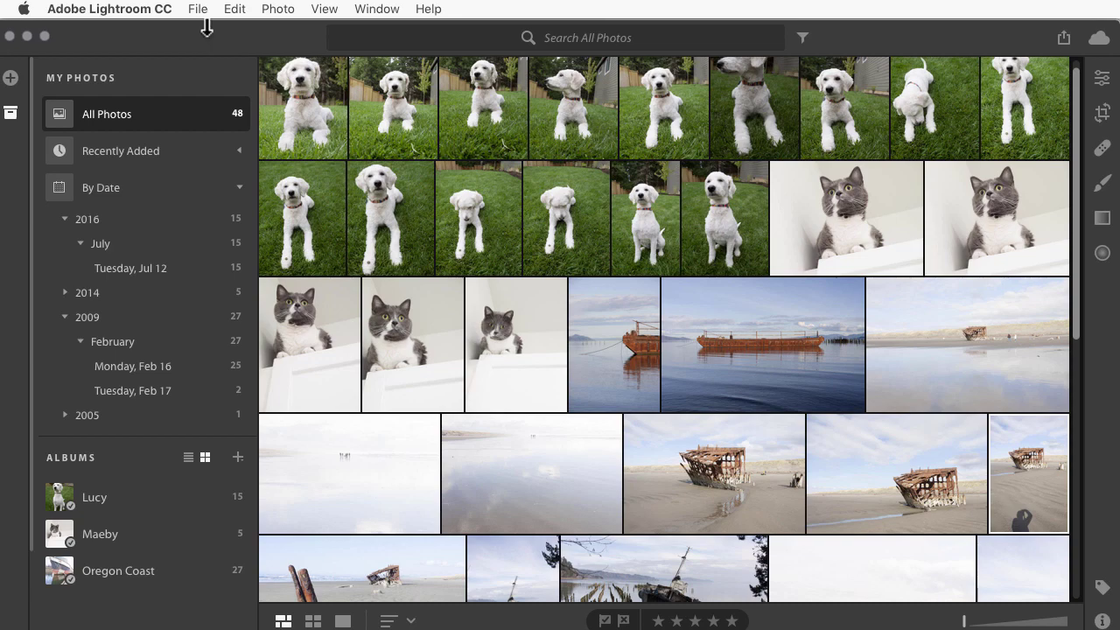
Start Migrate Lightroom Catalog from the File menu and continue past the introduction.
click(200, 12)
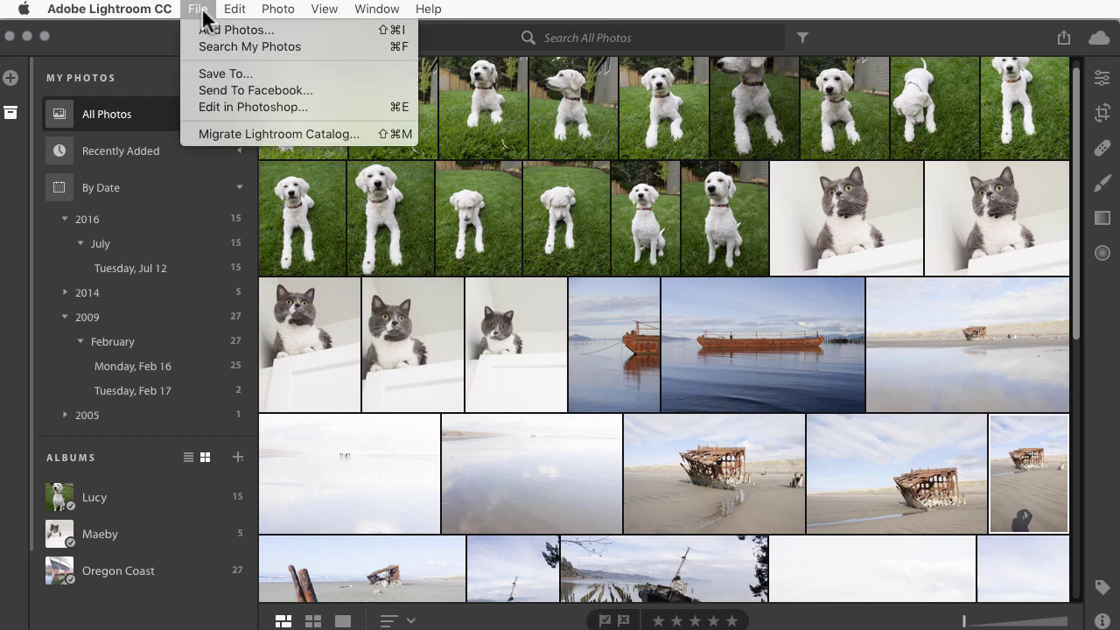
click(248, 136)
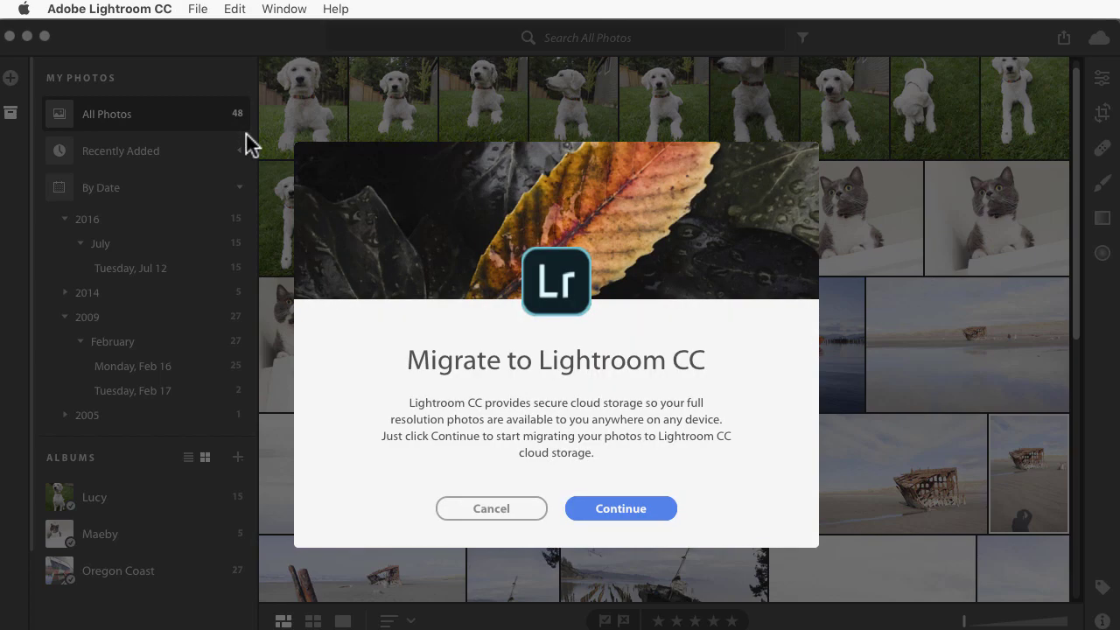
click(632, 511)
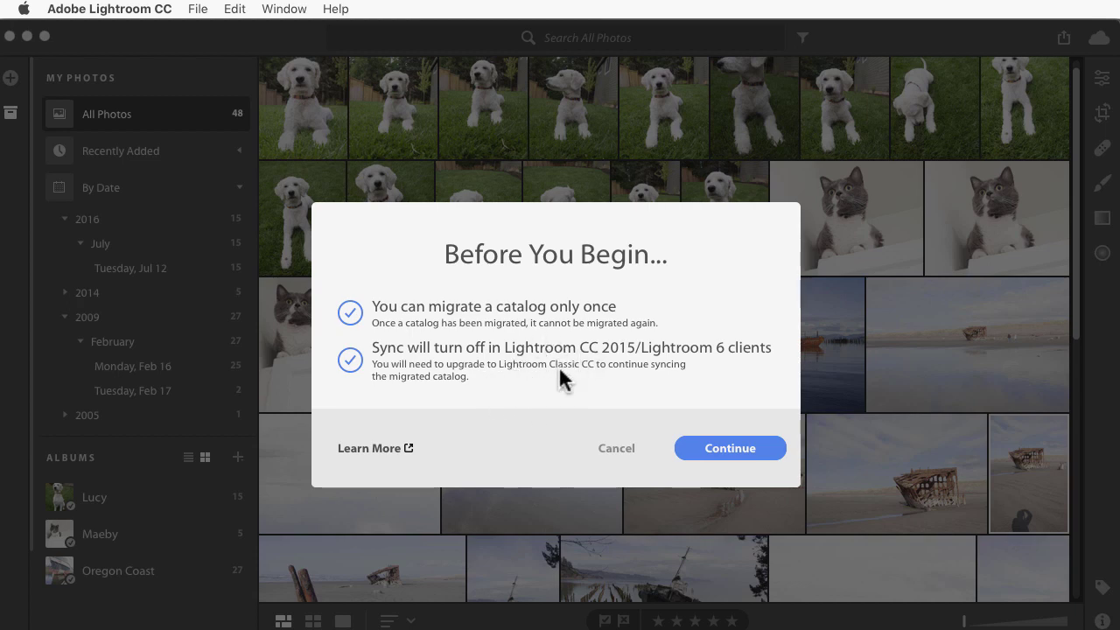
Move past Before You Begin and choose My Main LR Classic Catalog.lrcat for migration.
click(734, 450)
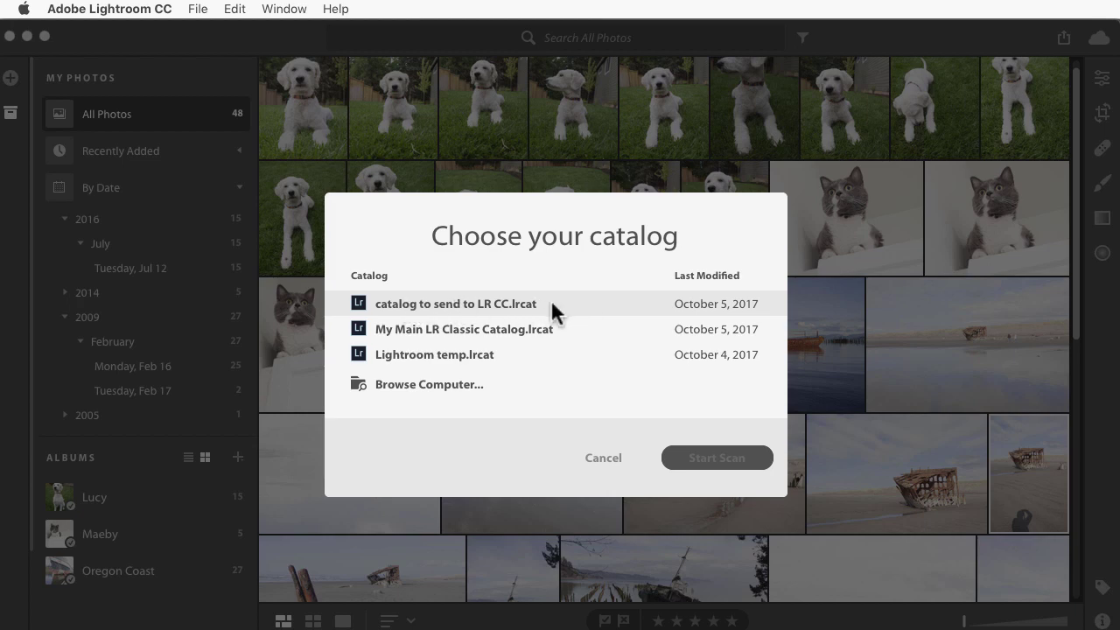
click(520, 341)
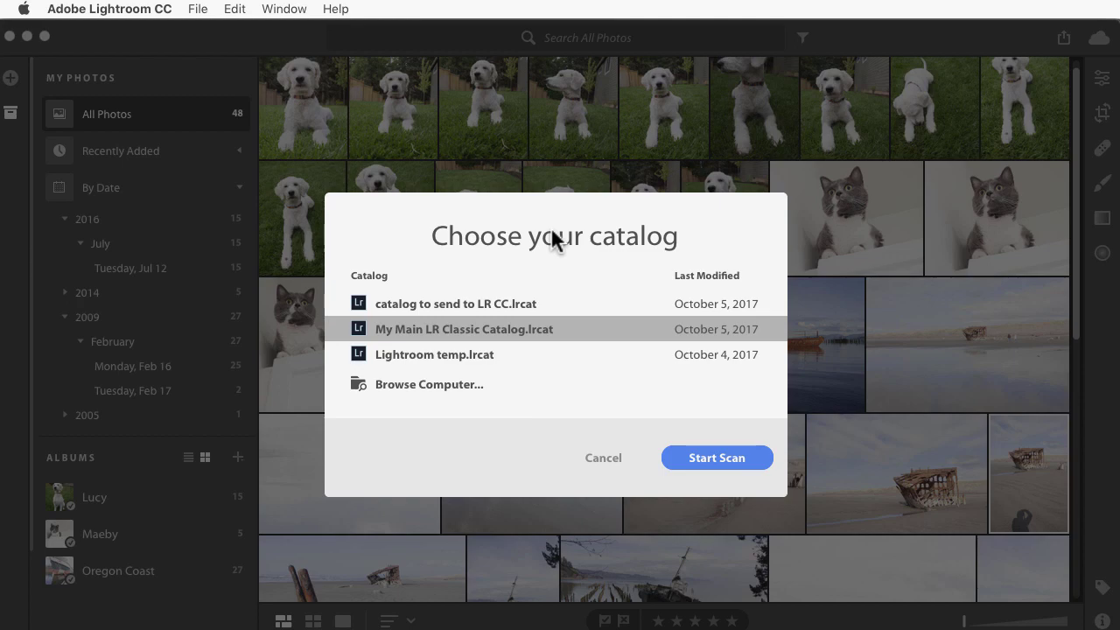
Scan My Main LR Classic Catalog.lrcat and open its validation log reporting one missing asset.
click(716, 458)
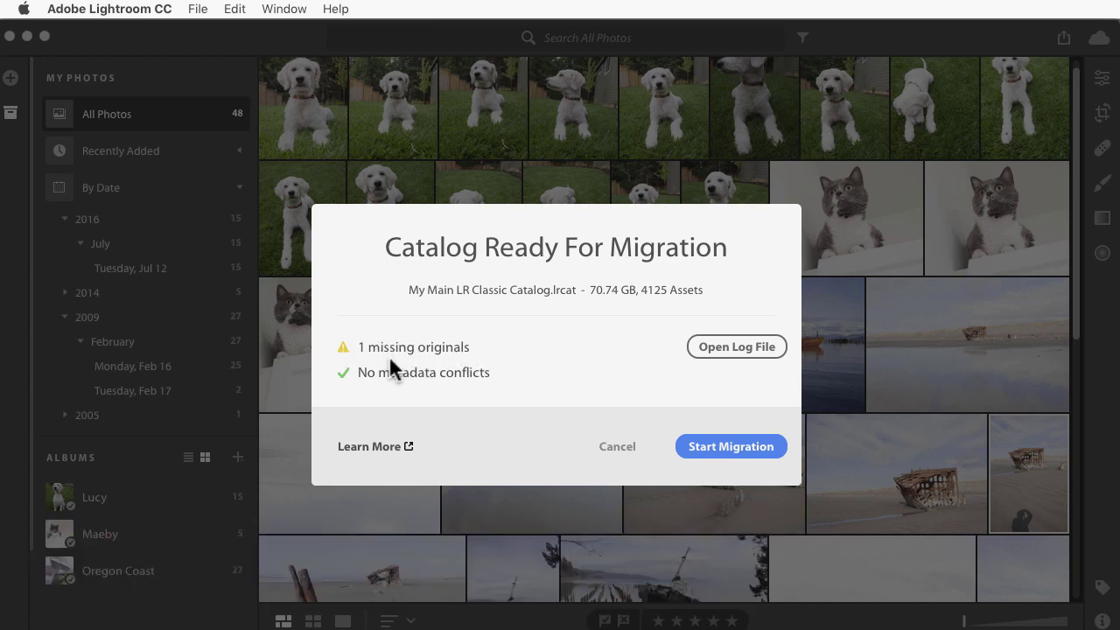
click(738, 346)
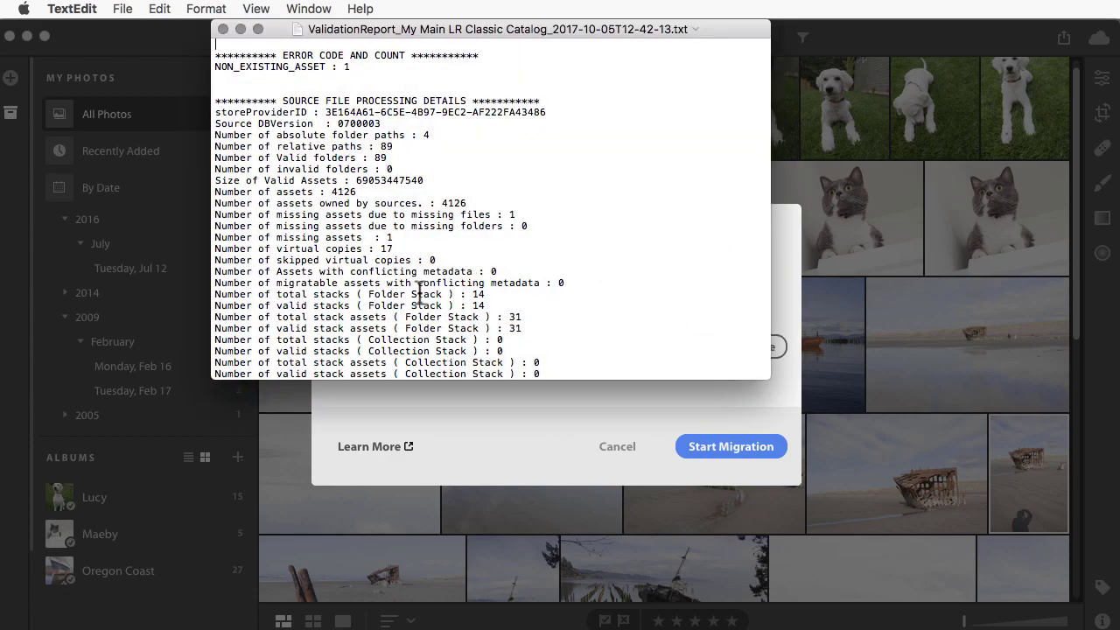
Highlight the 'Number of virtual copies' line showing 17 in the validation report.
scroll(419, 294, down, 3)
scroll(318, 110, up, 3)
drag(393, 248, 215, 253)
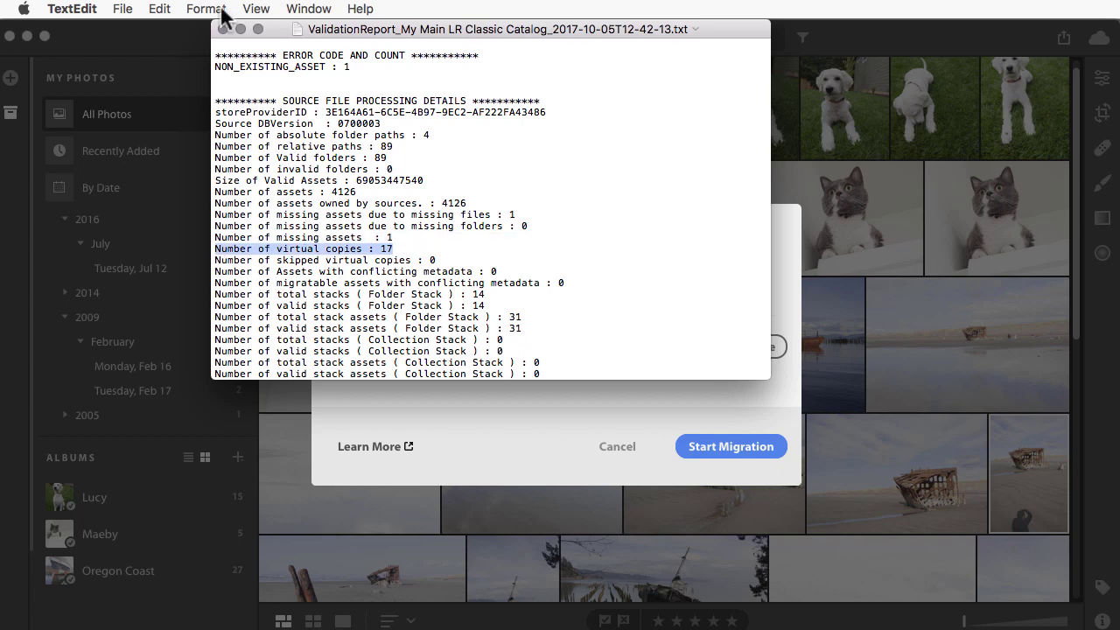
Close the validation report and migrate the catalog's 4125 assets into Lightroom CC.
click(223, 29)
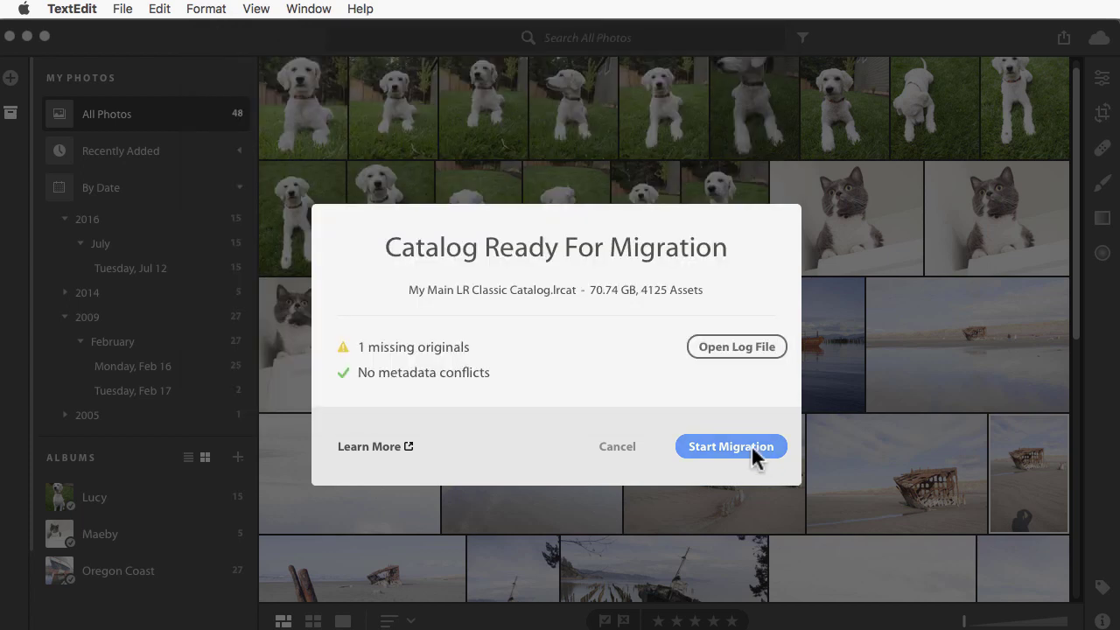
click(750, 445)
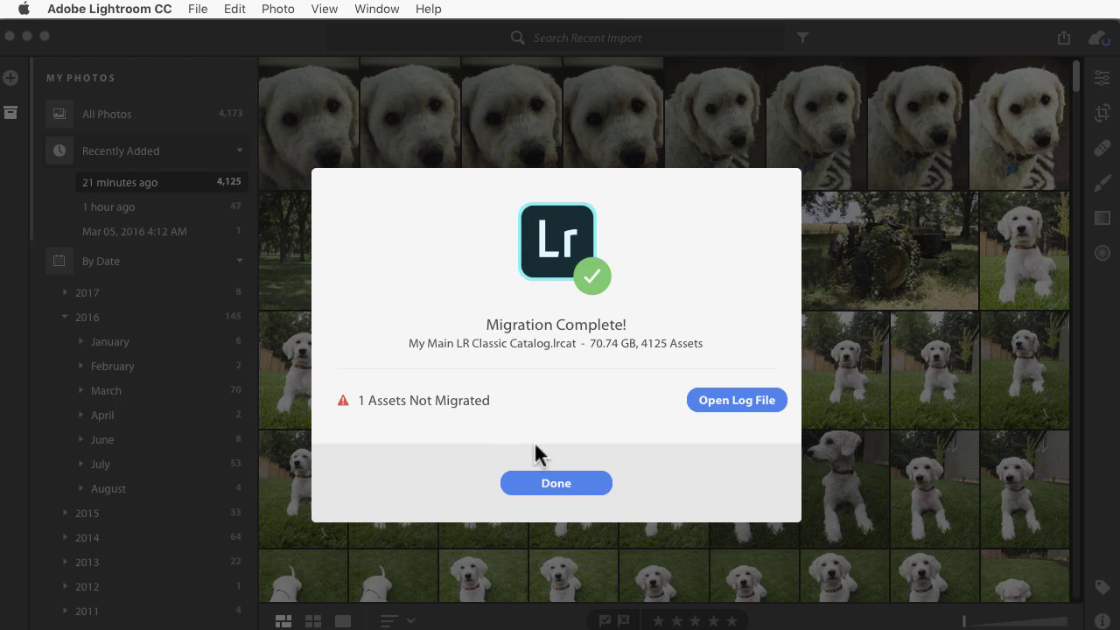
Dismiss the Migration Complete summary, browse the migrated albums, and switch to square thumbnails.
click(574, 494)
scroll(224, 413, down, 10)
scroll(225, 412, down, 5)
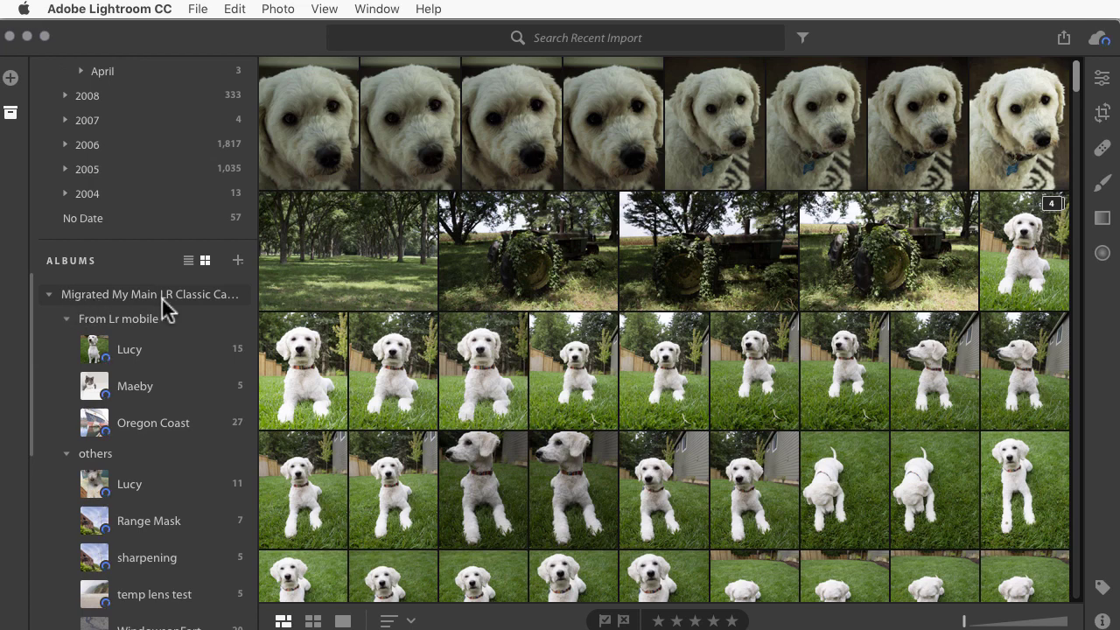
scroll(162, 557, down, 1)
scroll(162, 557, up, 2)
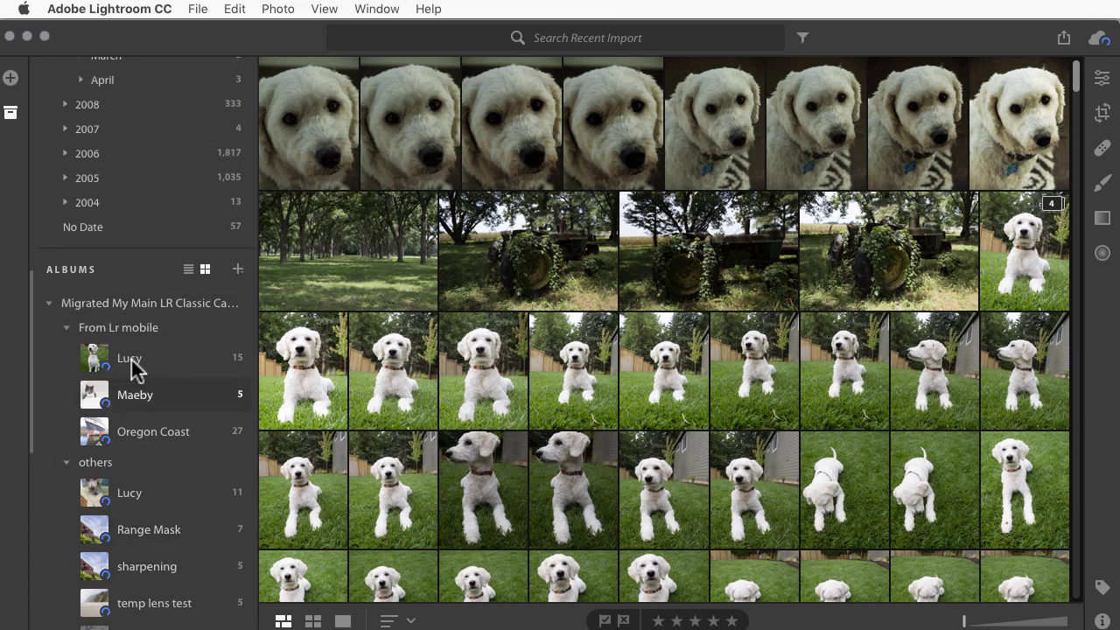
scroll(159, 537, down, 6)
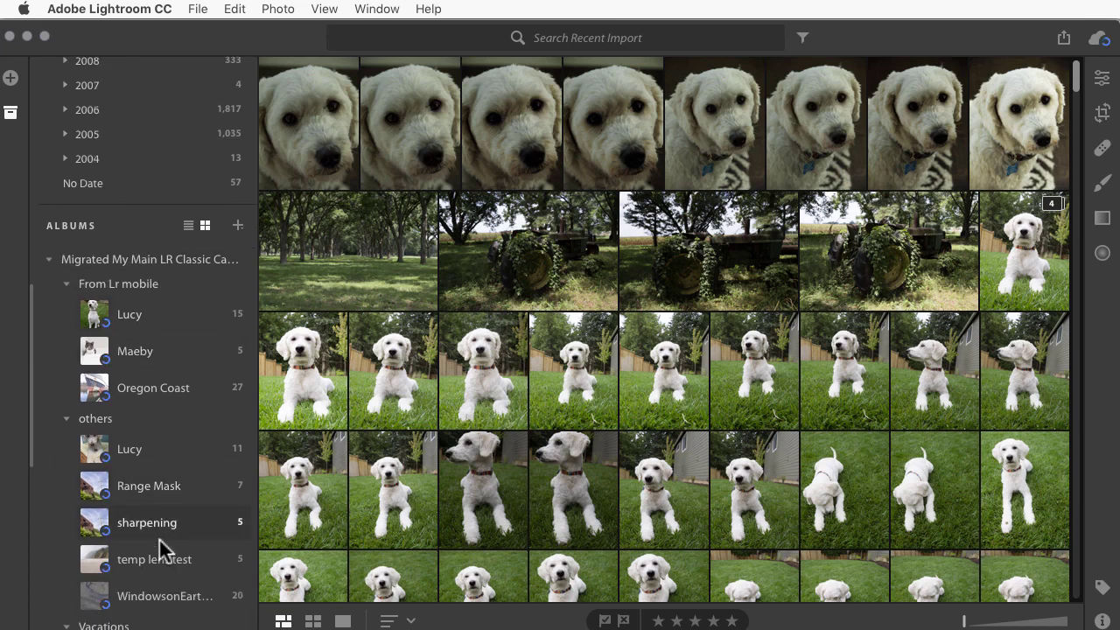
scroll(159, 537, down, 10)
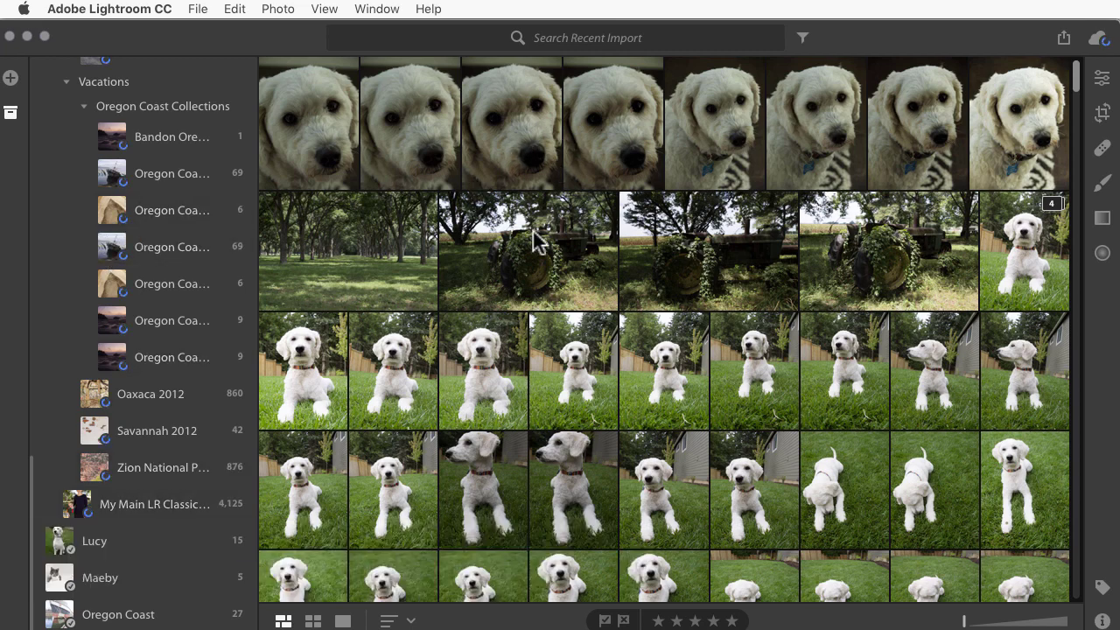
key(shift+g)
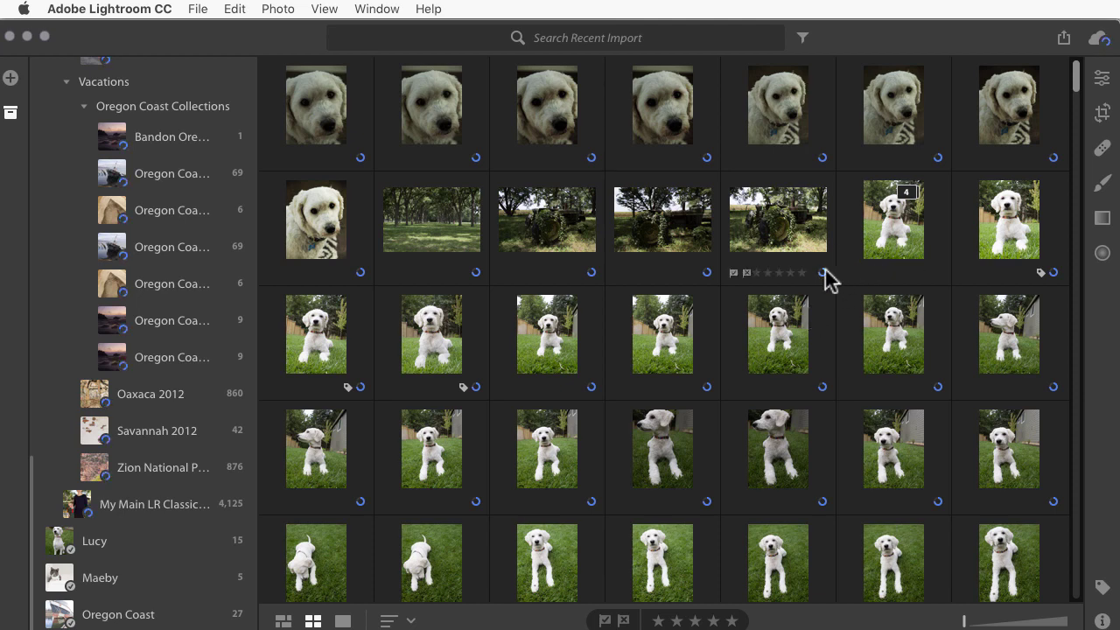
Show the filter bar and review the migrated keywords list without applying a filter.
click(802, 40)
click(665, 77)
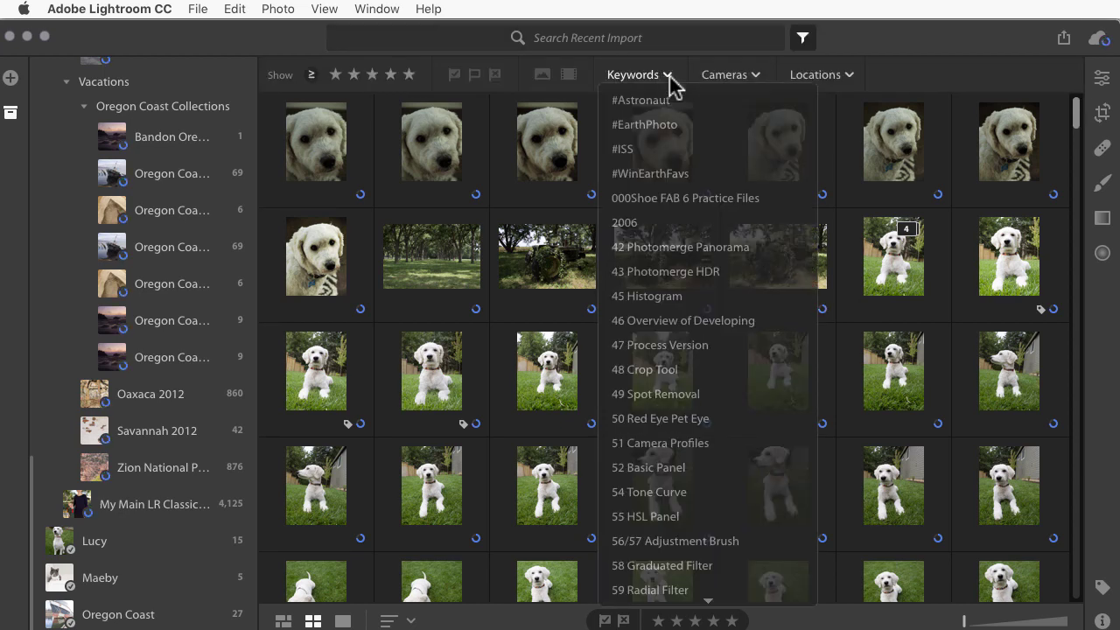
scroll(679, 376, down, 15)
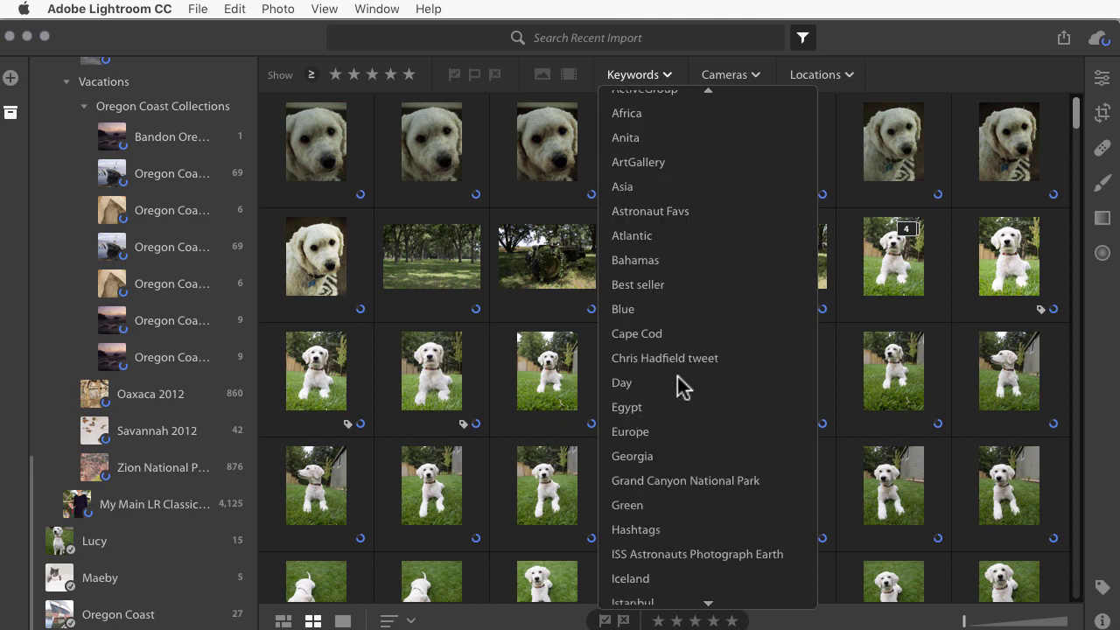
scroll(680, 385, down, 20)
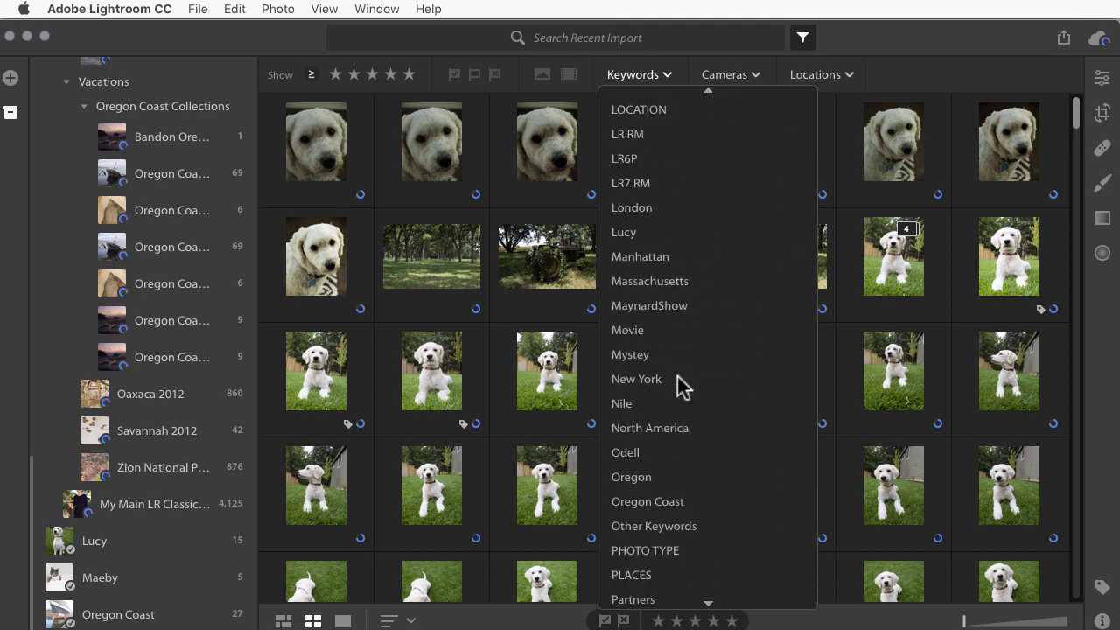
scroll(681, 385, down, 5)
scroll(681, 385, up, 15)
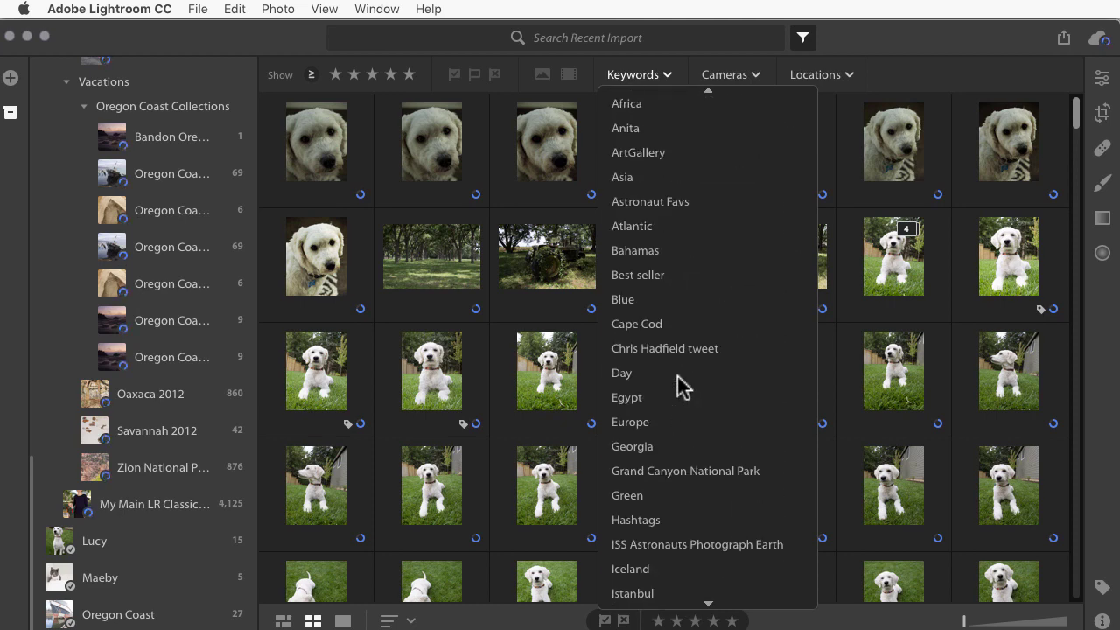
scroll(681, 385, down, 3)
scroll(680, 385, down, 3)
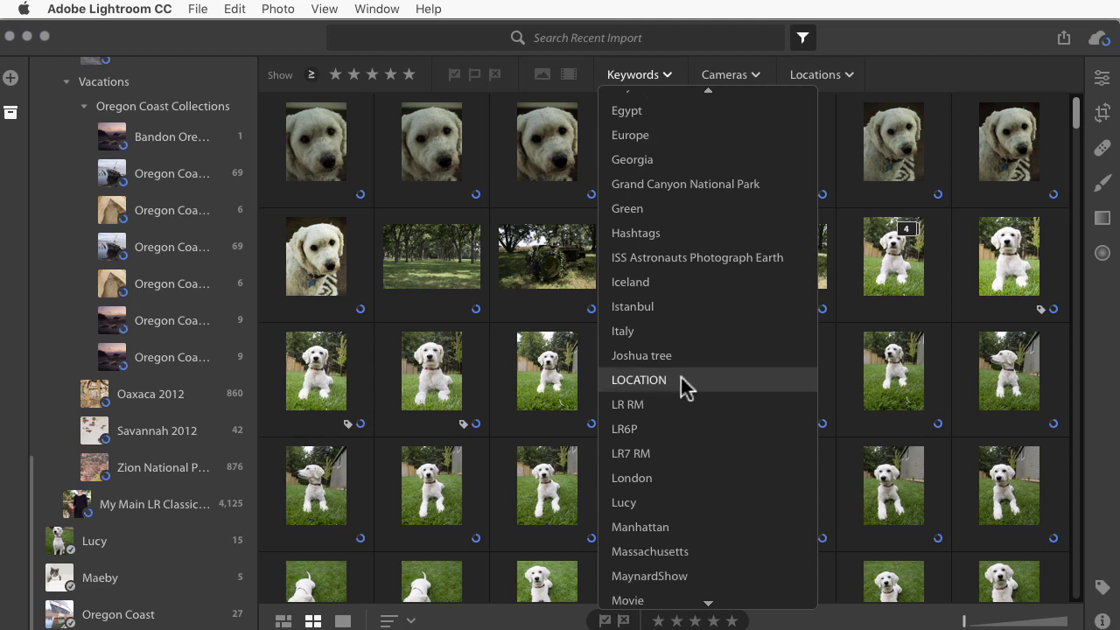
click(952, 87)
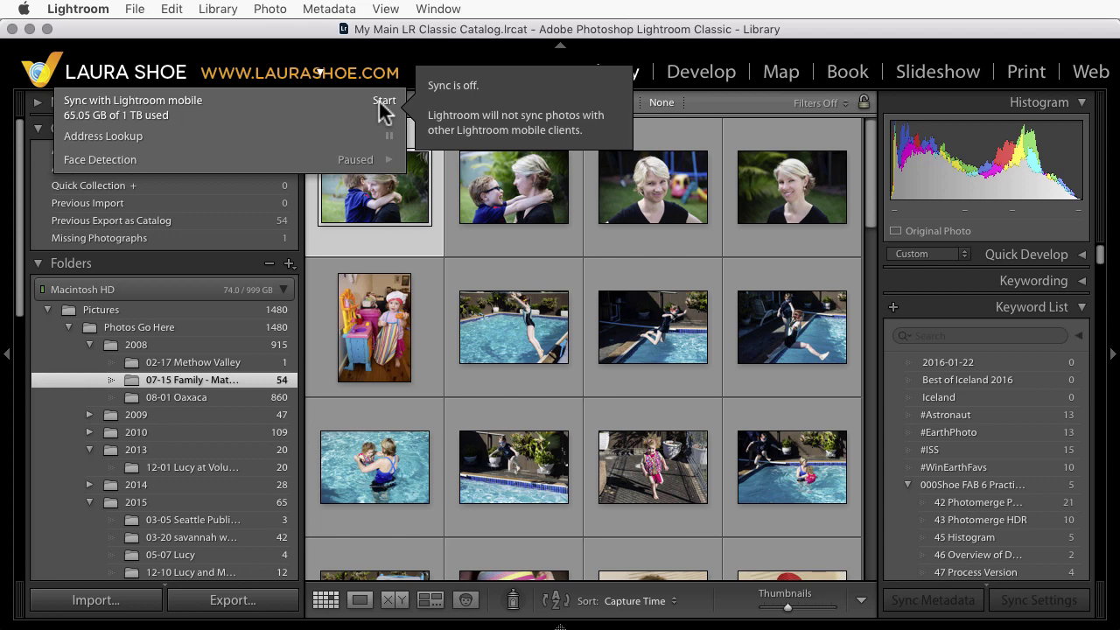
click(320, 76)
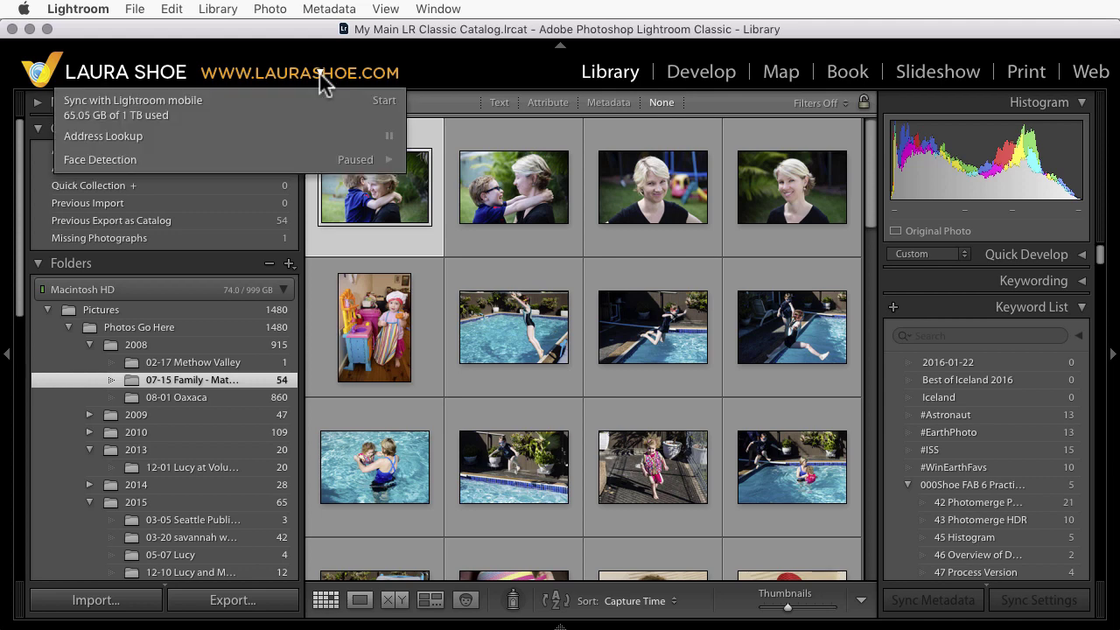
Expand the From Lr mobile set and show the 5 photos in its Maeby collection.
scroll(220, 467, down, 6)
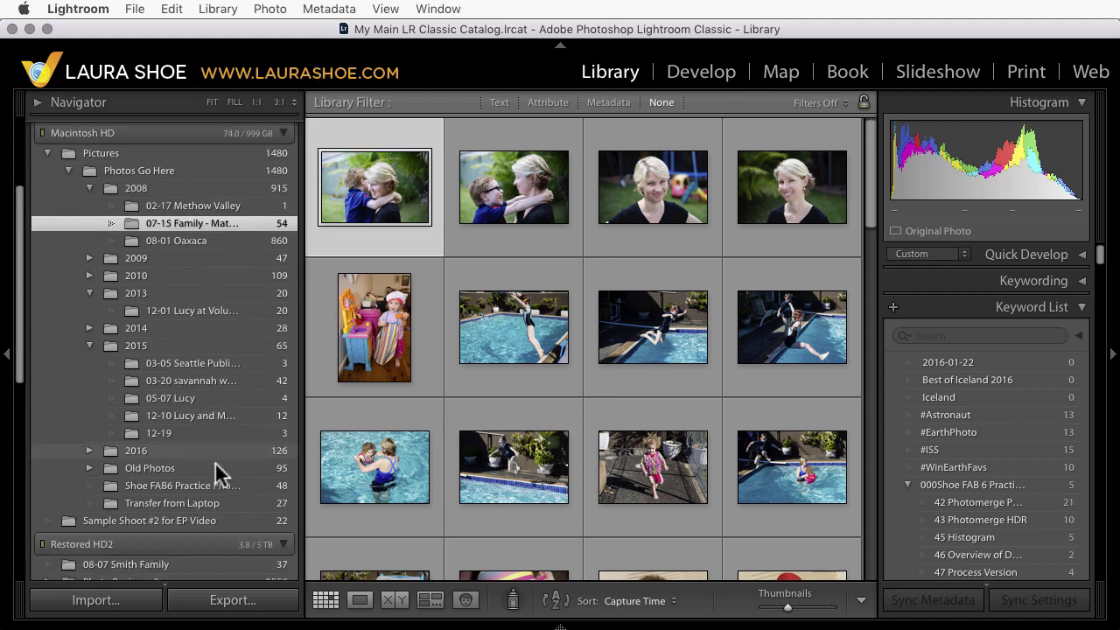
scroll(220, 473, down, 3)
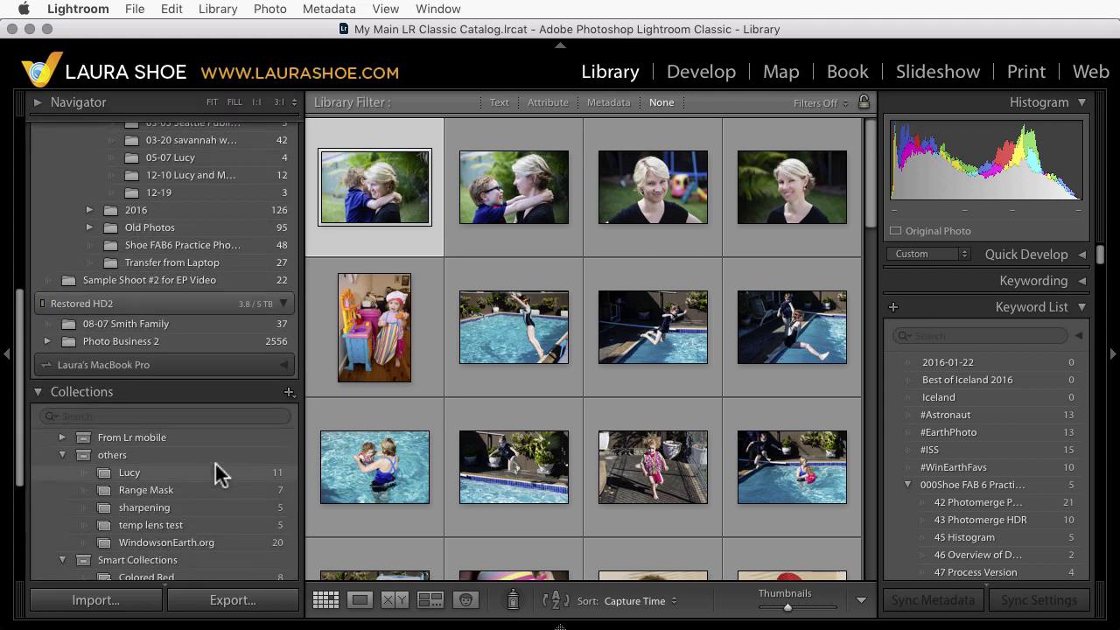
click(61, 437)
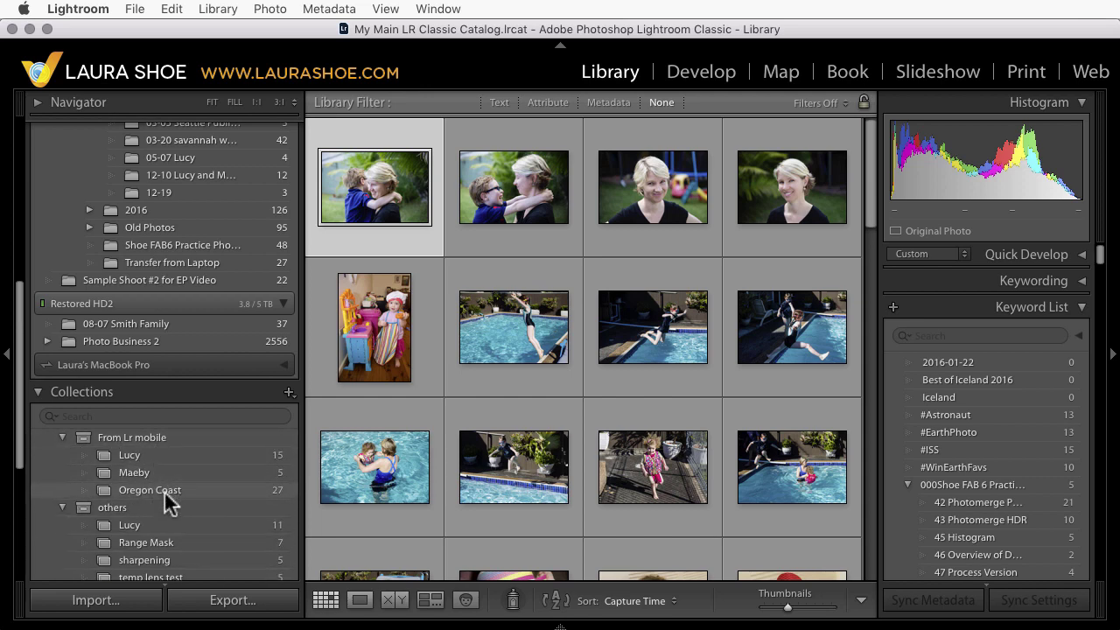
click(212, 478)
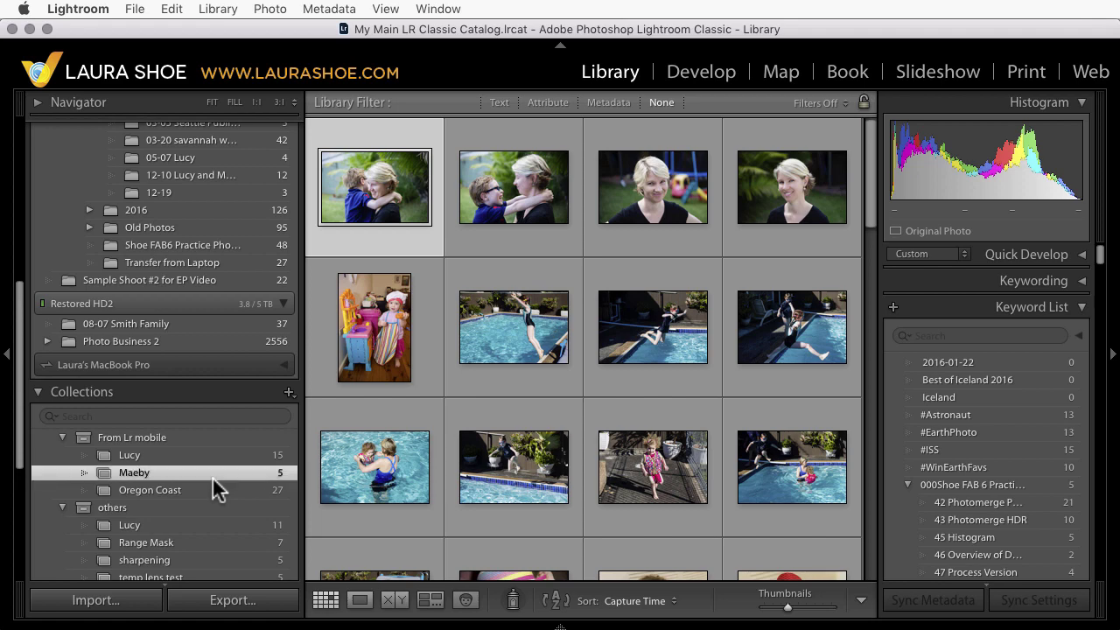